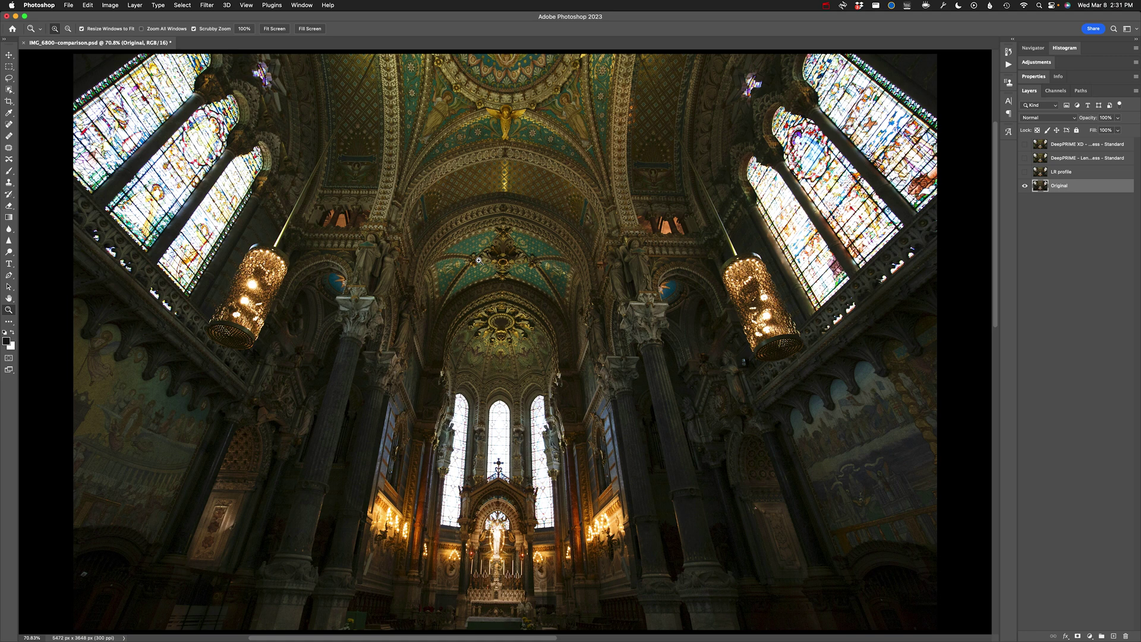
Zoom to 700% on the ceiling, centre the golden angel, then step back to 500%.
{"action": "mouse_move", "coordinate": [479, 251]}
{"action": "left_mouse_down"}
{"action": "mouse_move", "coordinate": [517, 298]}
{"action": "mouse_move", "coordinate": [501, 192]}
{"action": "mouse_move", "coordinate": [466, 336]}
{"action": "left_mouse_up"}
{"action": "left_click_drag", "start_coordinate": [472, 229], "coordinate": [471, 454]}
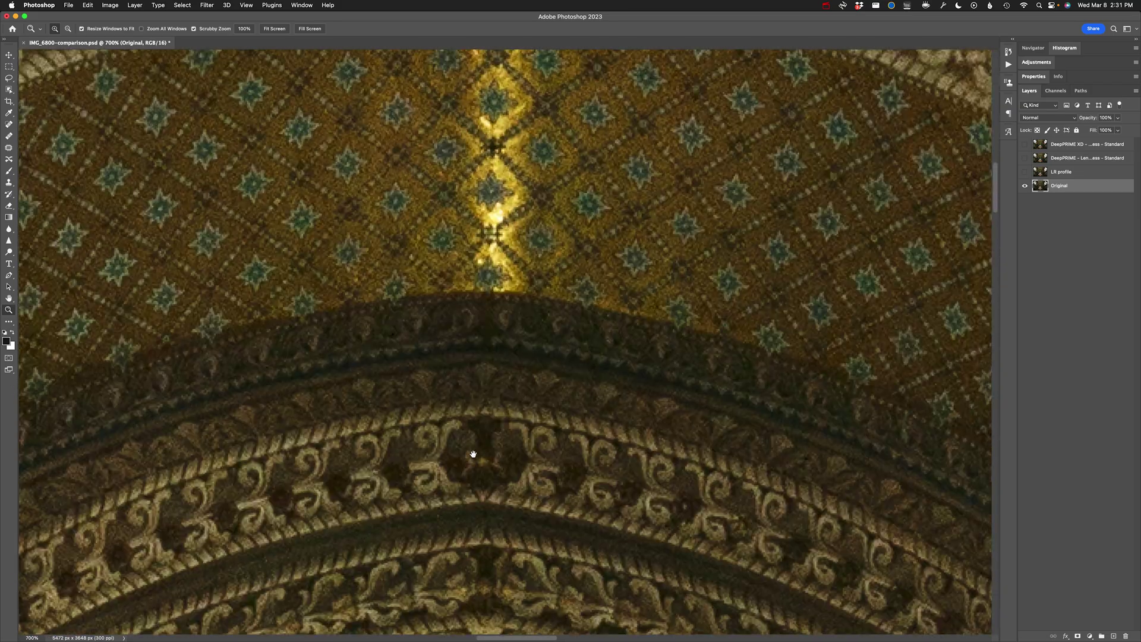
{"action": "left_click_drag", "start_coordinate": [449, 300], "coordinate": [472, 326]}
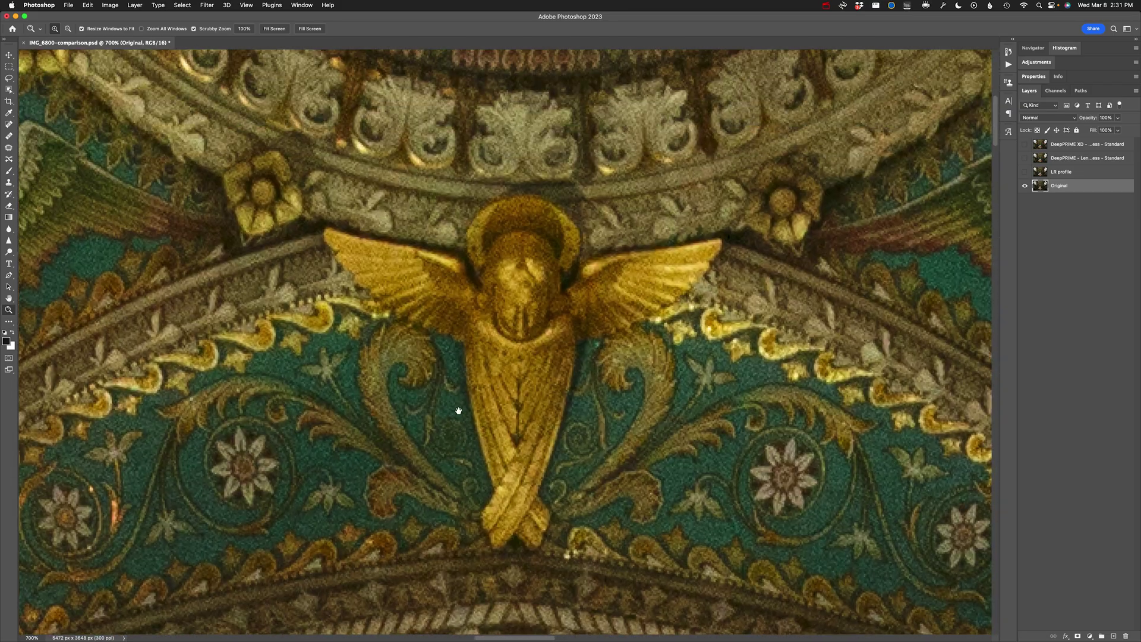
{"action": "left_click_drag", "start_coordinate": [482, 407], "coordinate": [461, 312]}
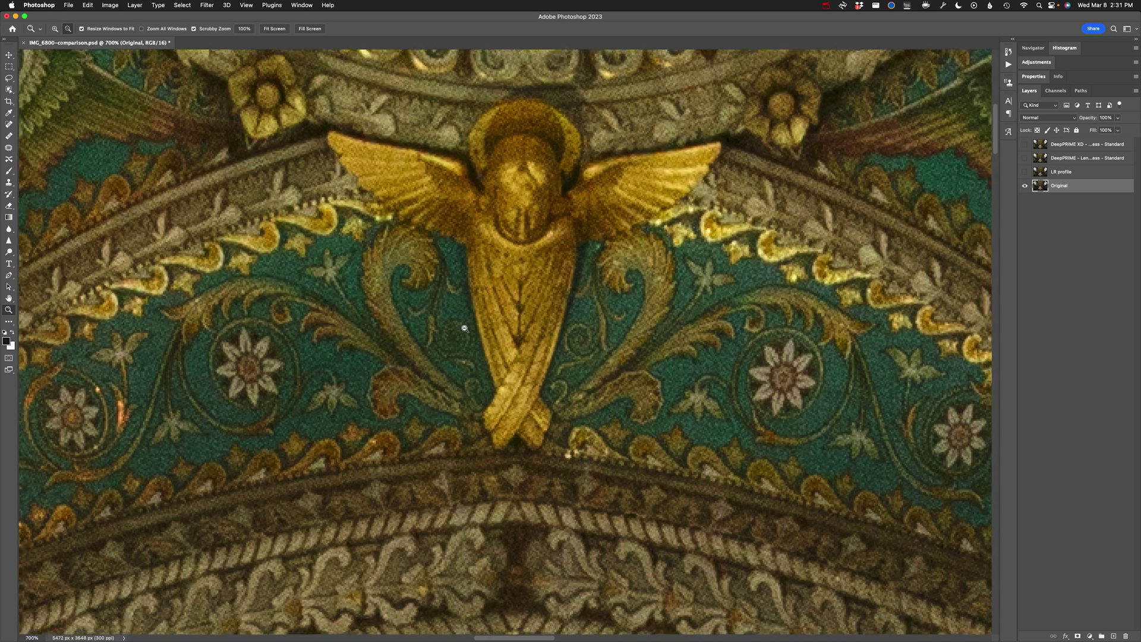
{"action": "left_click", "coordinate": [465, 328], "text": "alt"}
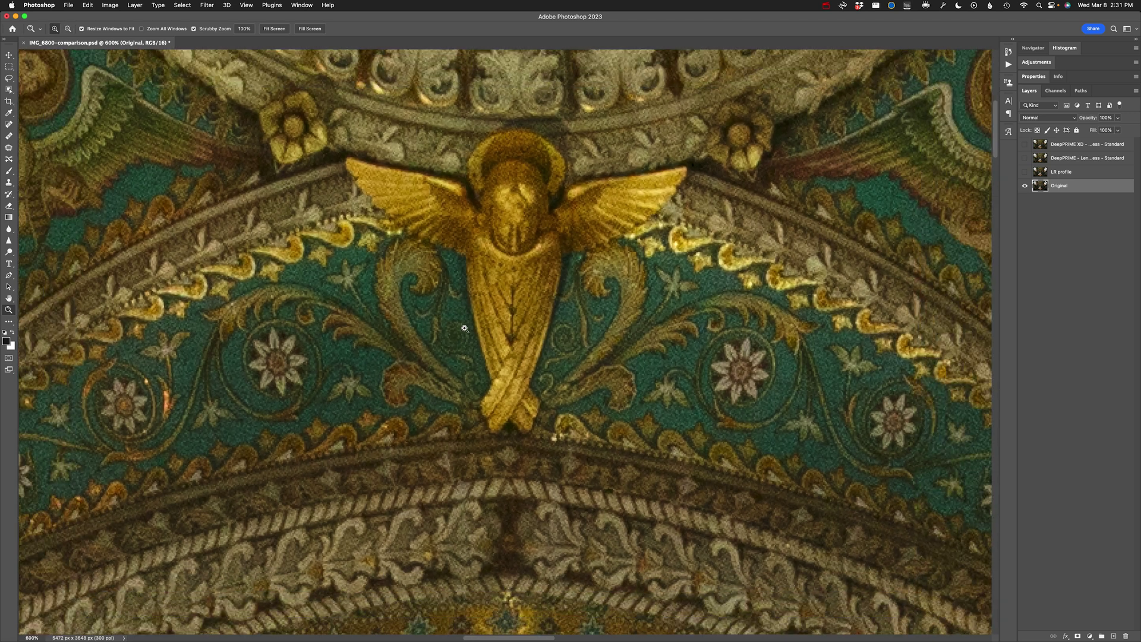
{"action": "left_click", "coordinate": [464, 328], "text": "alt"}
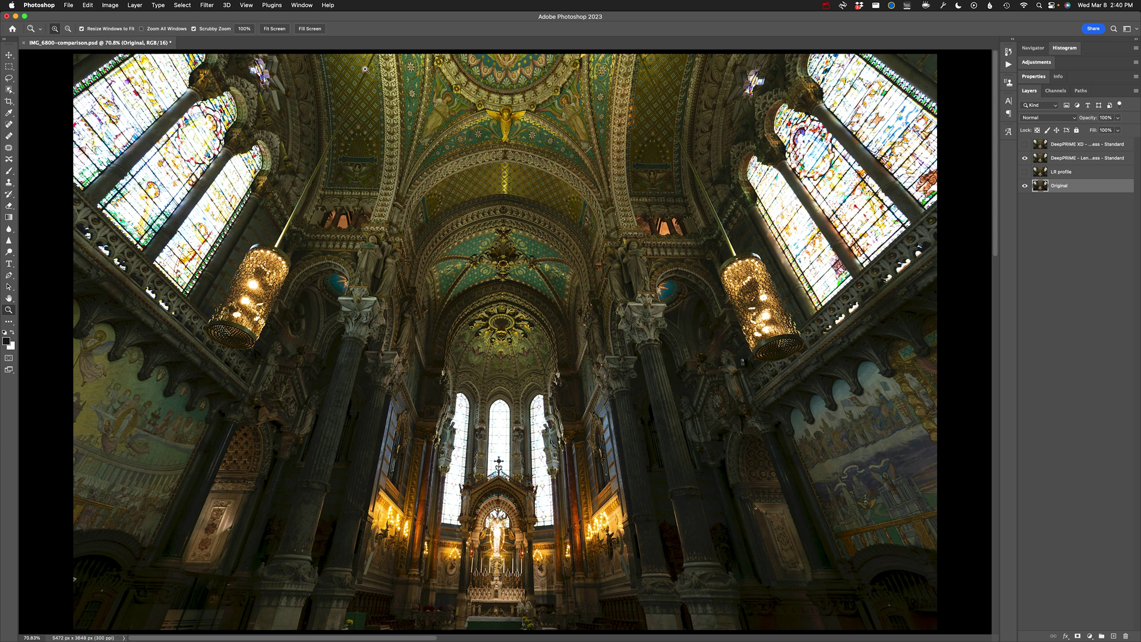
Show the DeepPRIME Standard layer and magnify the upper-left stained-glass window.
{"action": "left_click", "coordinate": [1024, 159]}
{"action": "left_click", "coordinate": [156, 221]}
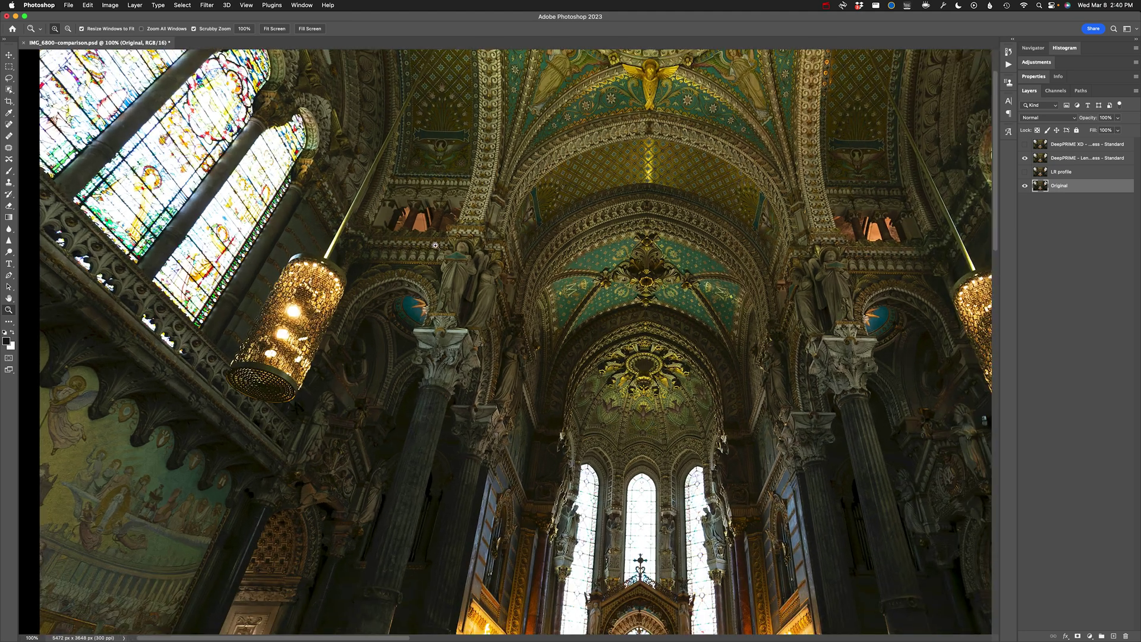
{"action": "left_click_drag", "start_coordinate": [101, 127], "coordinate": [213, 199]}
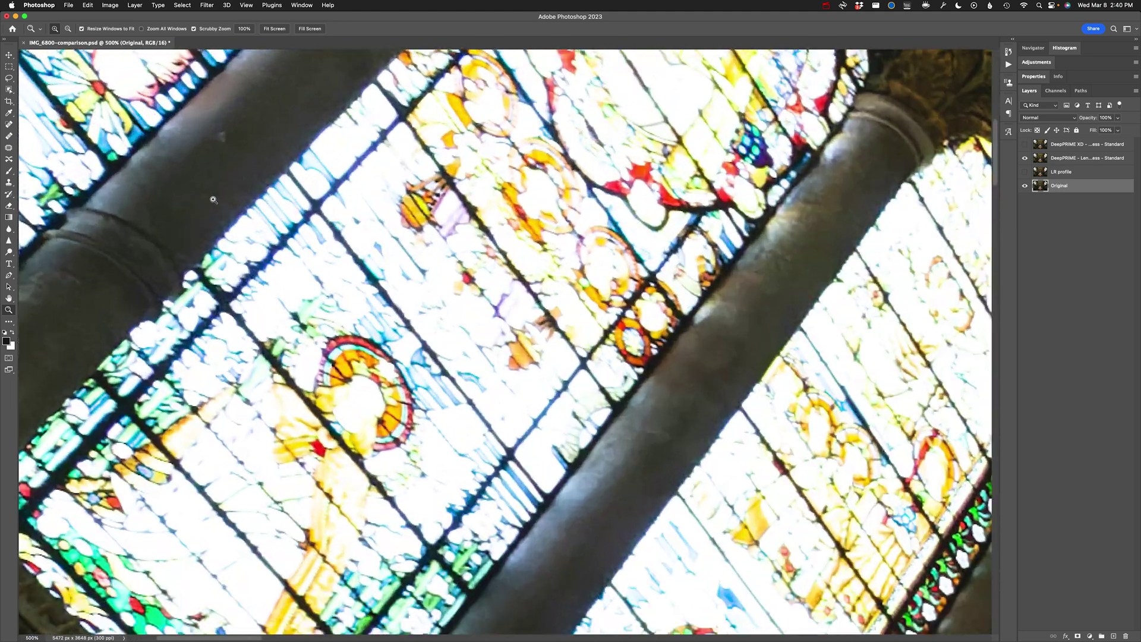
{"action": "left_click_drag", "start_coordinate": [268, 249], "coordinate": [325, 204]}
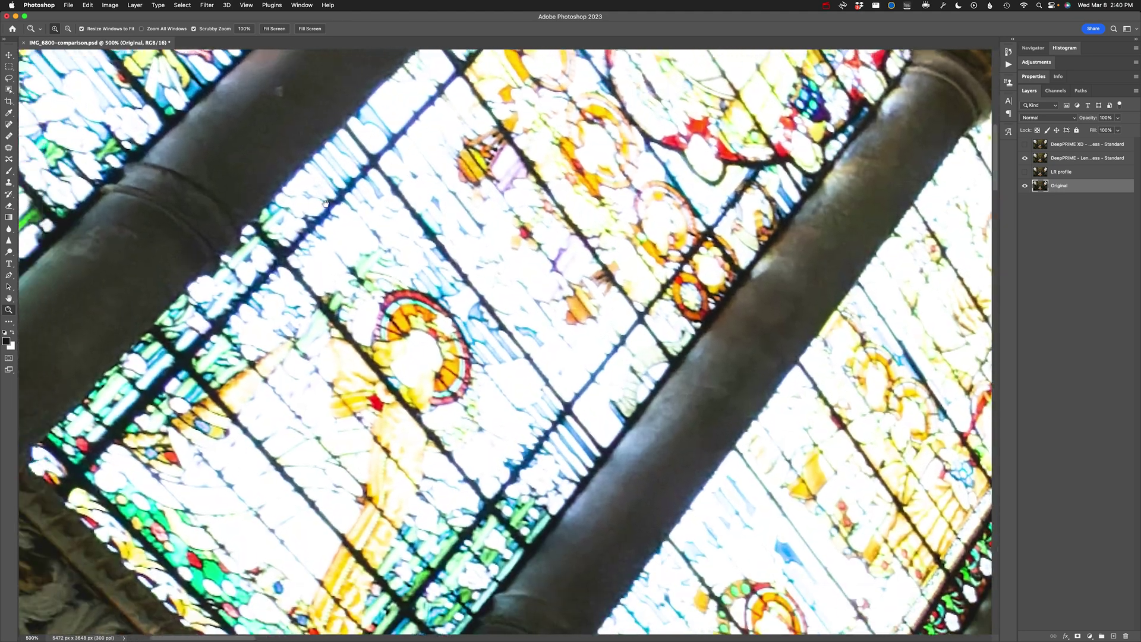
Toggle the DeepPRIME layer against the Original across the glass, leaving DeepPRIME visible.
{"action": "left_click", "coordinate": [1025, 158]}
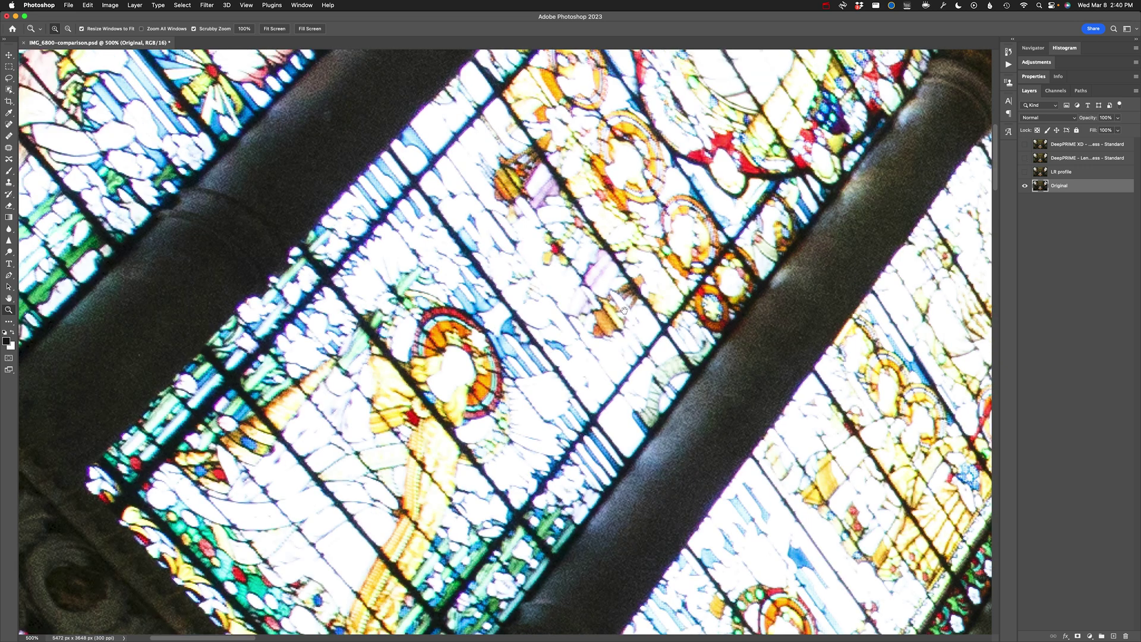
{"action": "left_click_drag", "start_coordinate": [624, 310], "coordinate": [541, 305]}
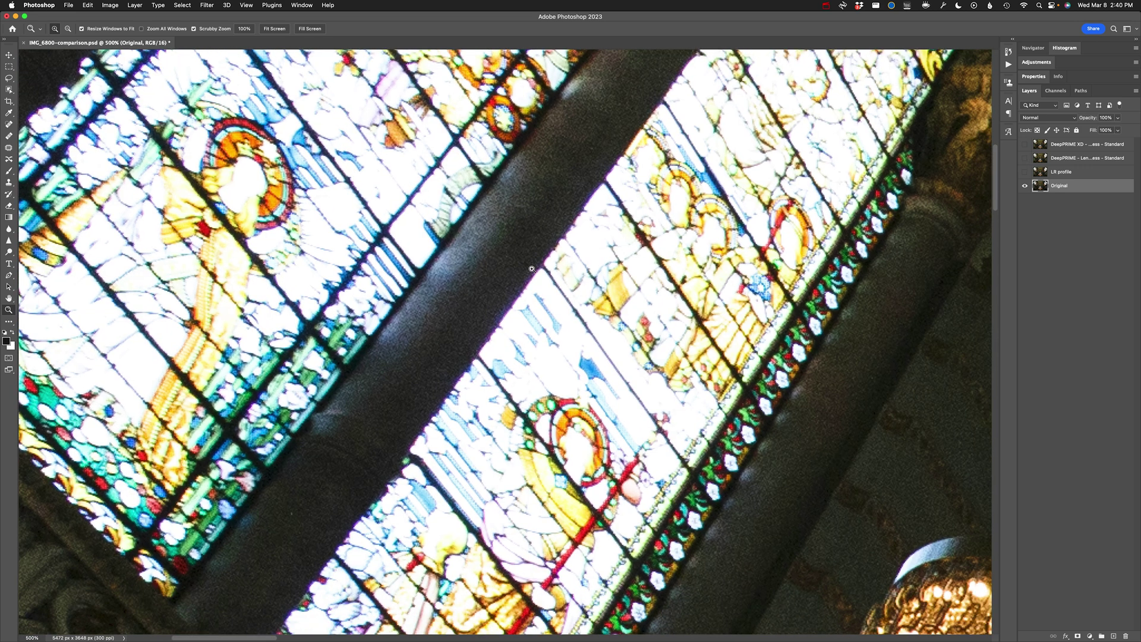
{"action": "left_click", "coordinate": [531, 268]}
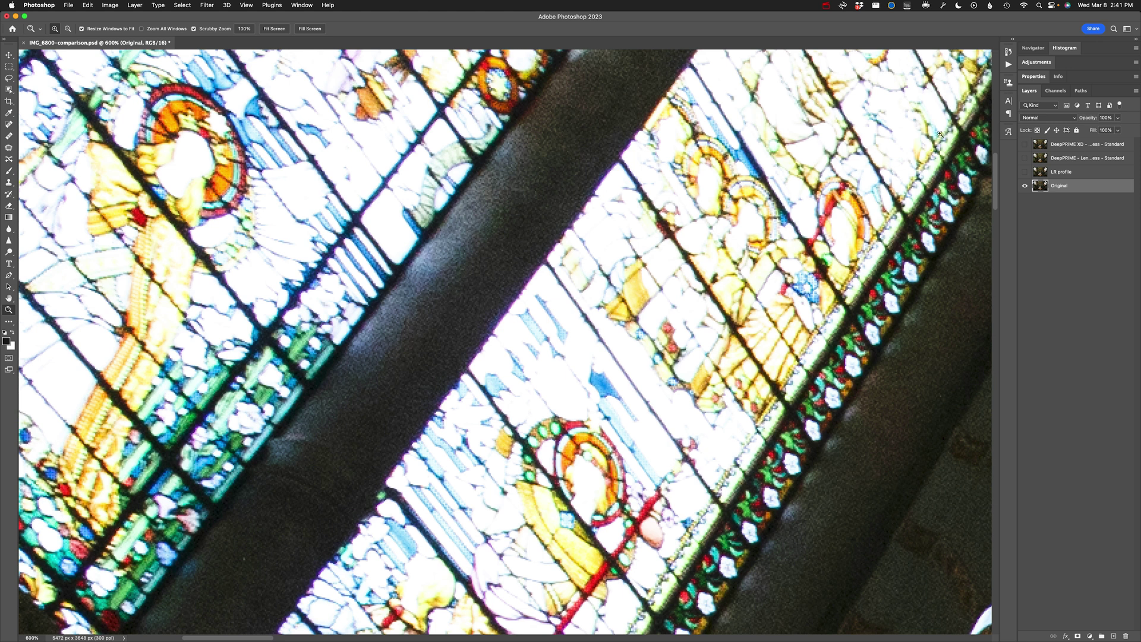
{"action": "left_click", "coordinate": [1024, 159]}
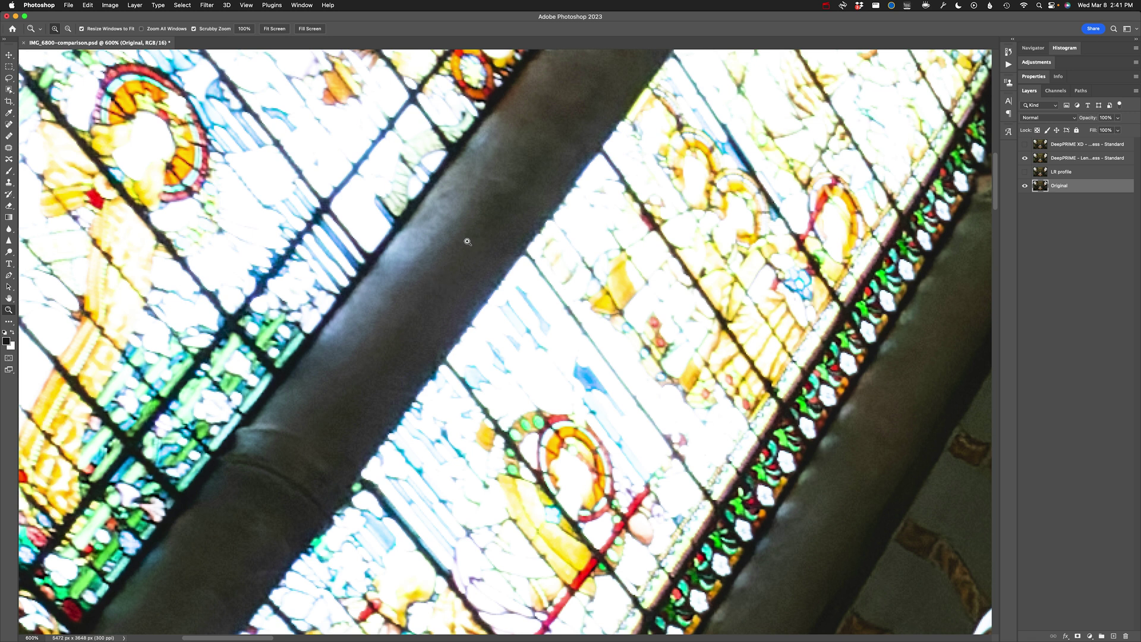
{"action": "left_click", "coordinate": [1025, 158]}
{"action": "left_click", "coordinate": [1026, 158]}
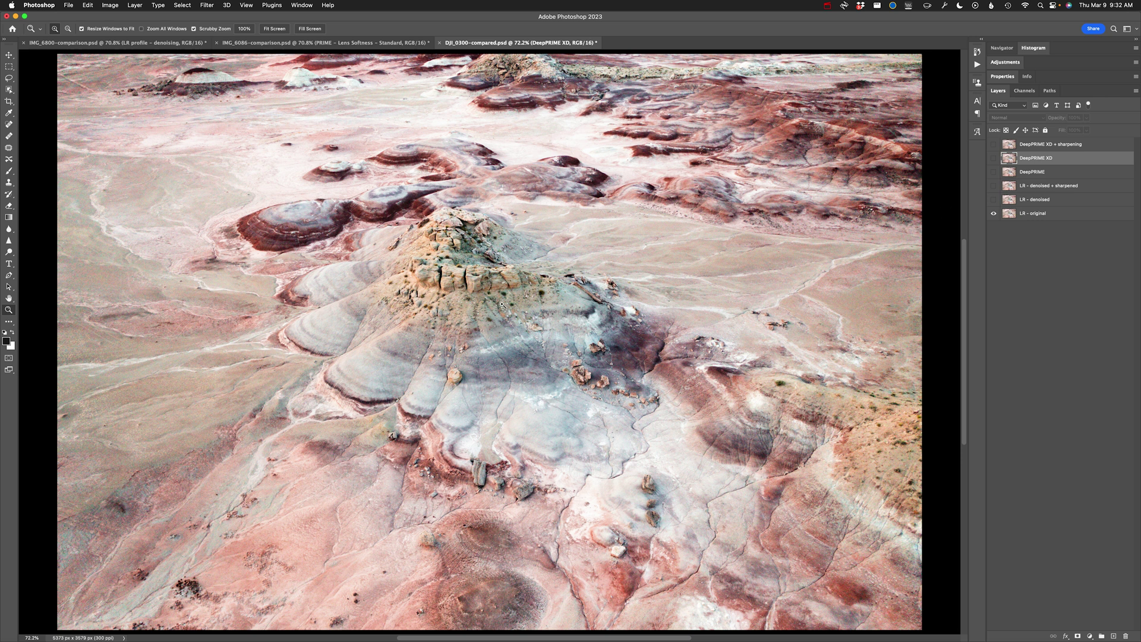
Flip the DeepPRIME XD layer on and off repeatedly against LR - original, ending visible.
{"action": "left_click", "coordinate": [993, 158]}
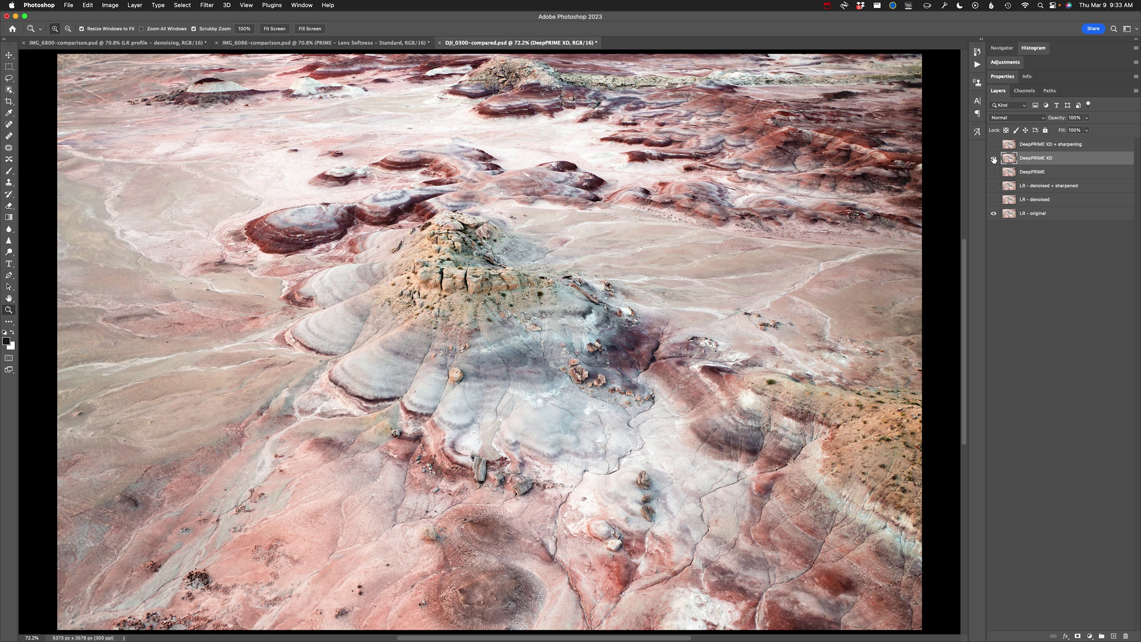
{"action": "left_click", "coordinate": [993, 159]}
{"action": "left_click", "coordinate": [993, 158]}
{"action": "left_click", "coordinate": [993, 159]}
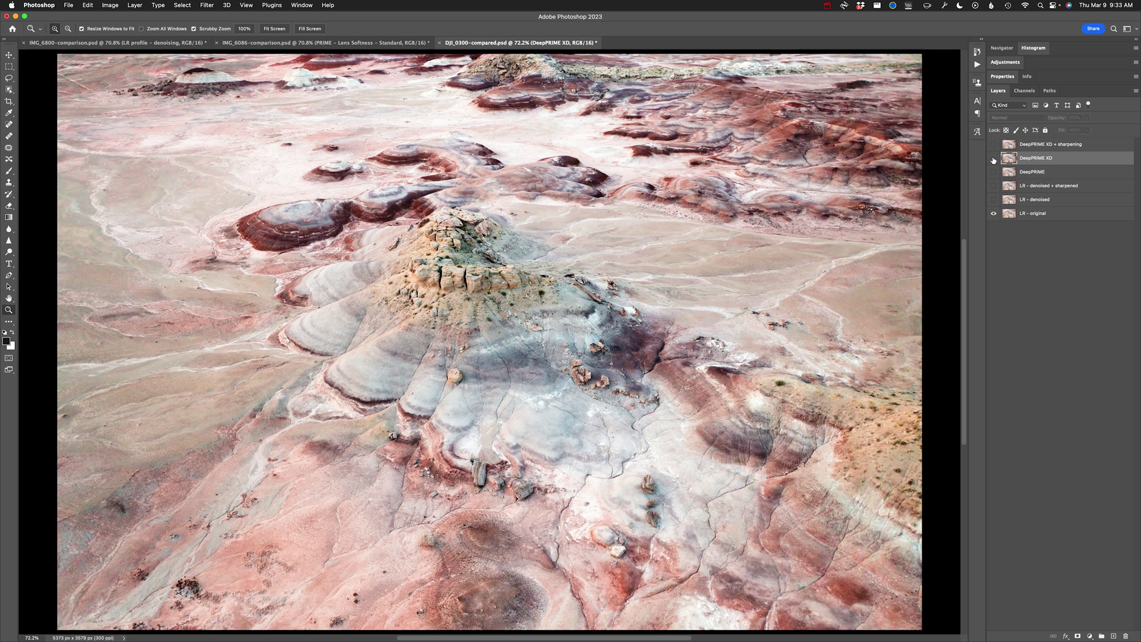
{"action": "left_click", "coordinate": [993, 159]}
{"action": "left_click", "coordinate": [993, 159]}
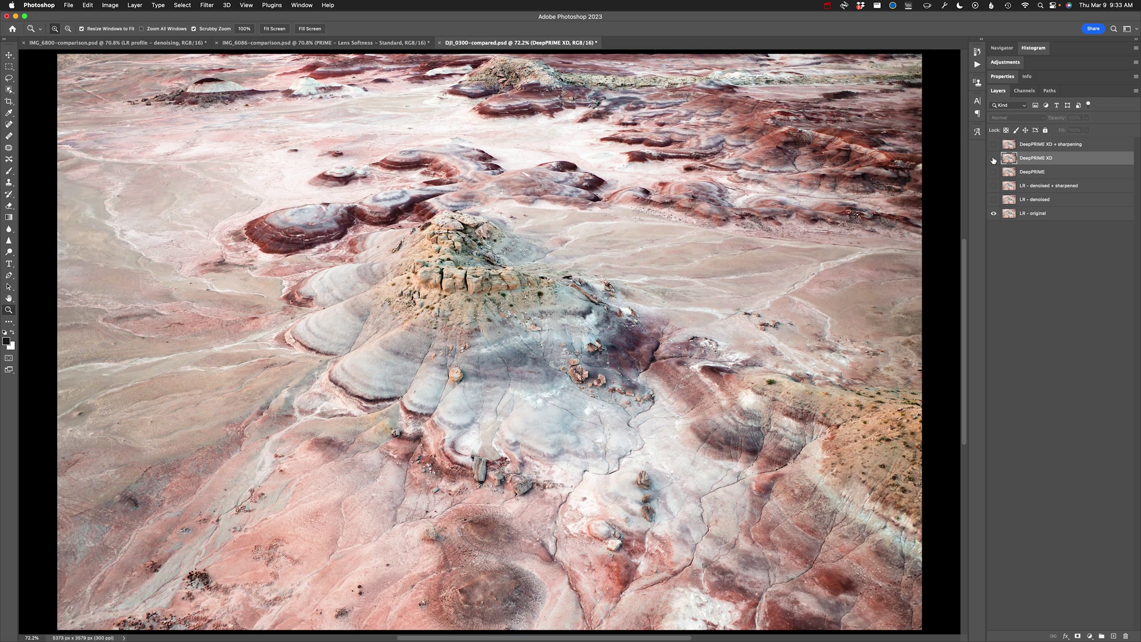
{"action": "left_click", "coordinate": [993, 159]}
{"action": "left_click", "coordinate": [993, 159]}
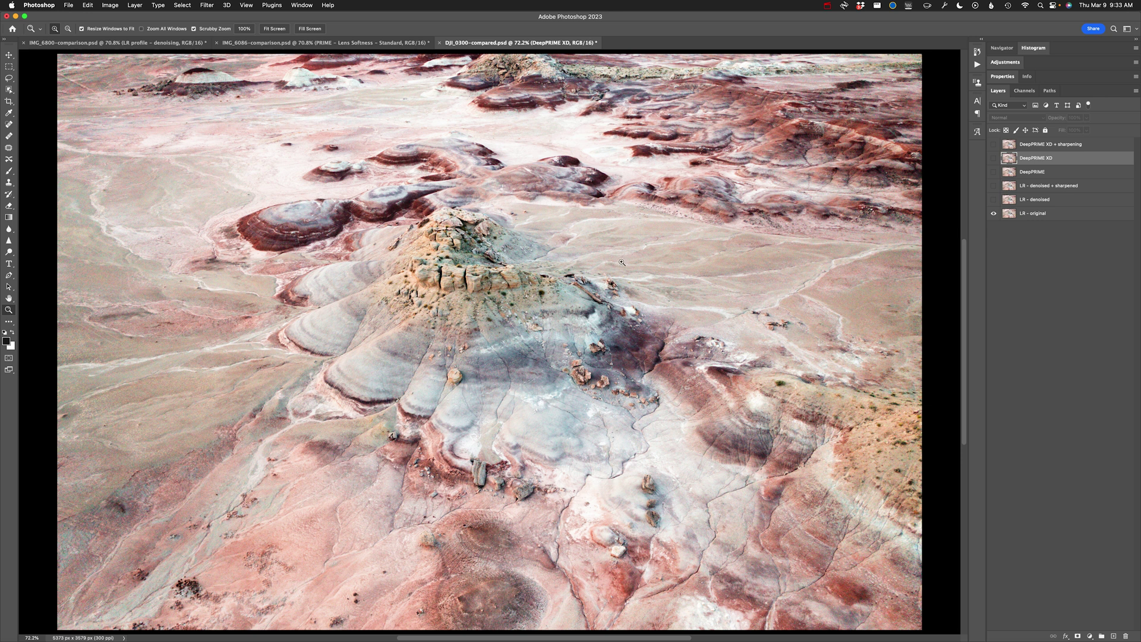
{"action": "left_click", "coordinate": [993, 159]}
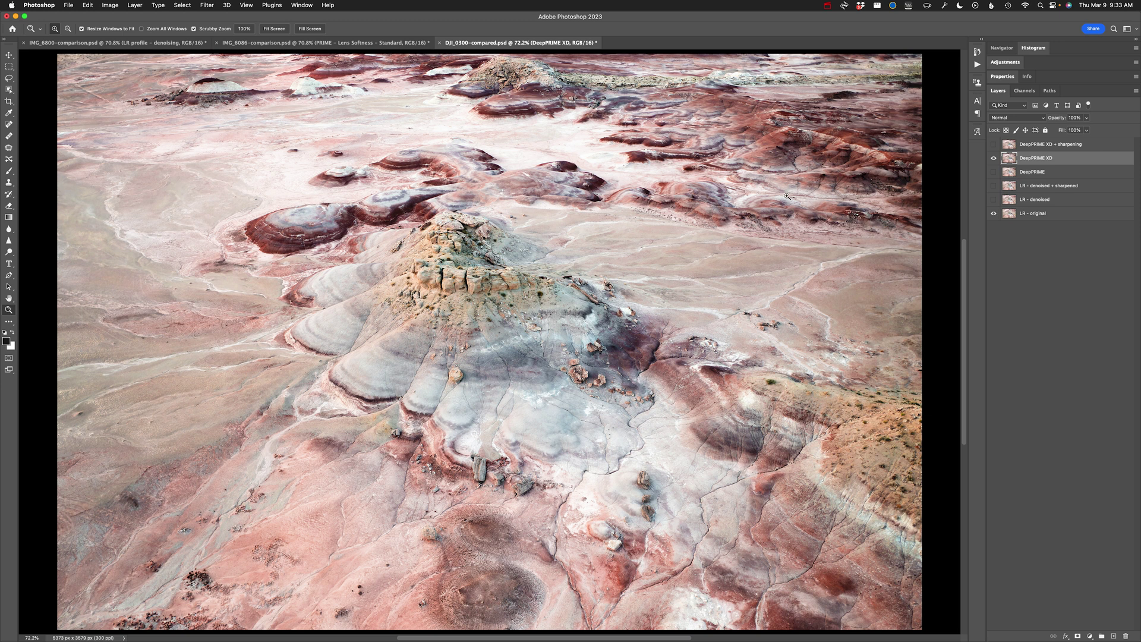
{"action": "left_click", "coordinate": [993, 158]}
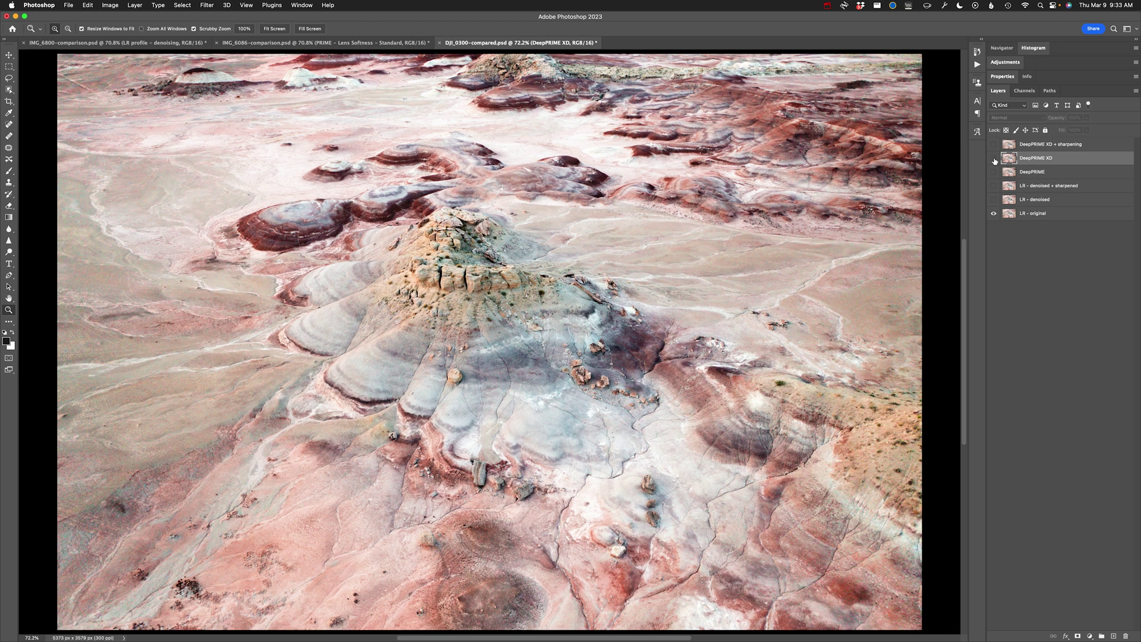
{"action": "left_click", "coordinate": [993, 158]}
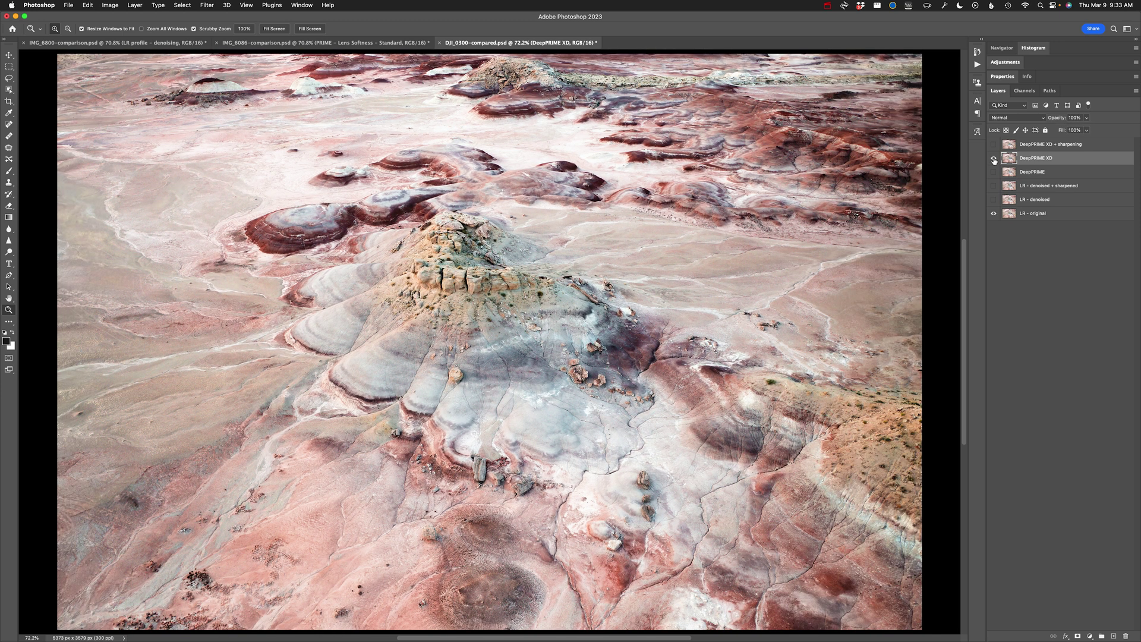
{"action": "left_click", "coordinate": [993, 158]}
{"action": "left_click", "coordinate": [994, 158]}
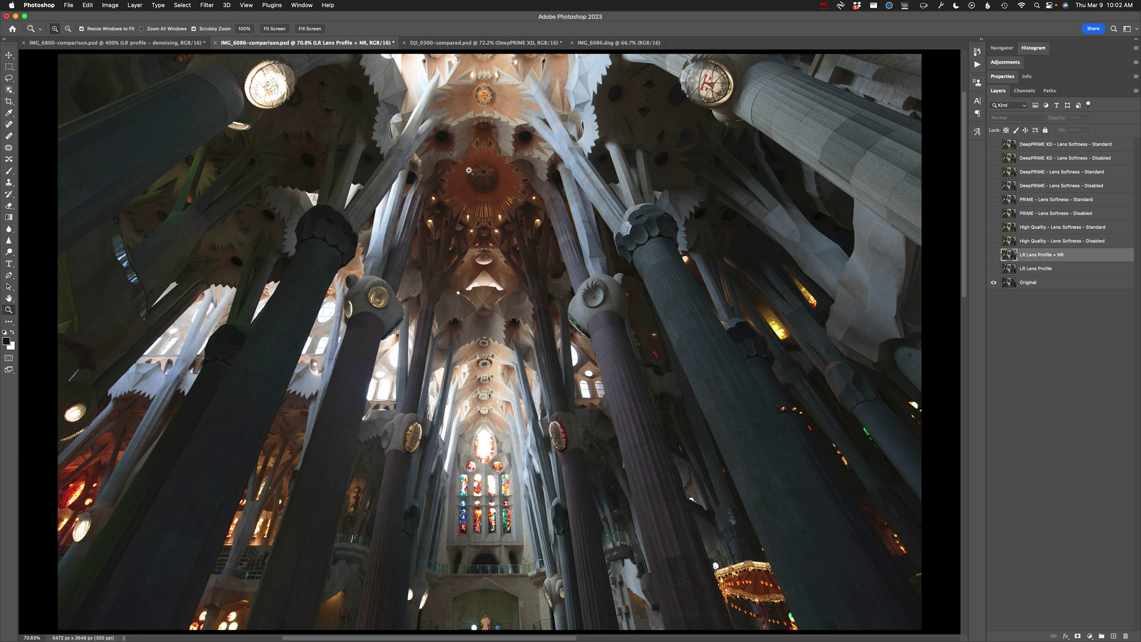
Zoom in and out on the ceiling and nave, then fit the whole image on screen.
{"action": "left_click", "coordinate": [473, 194]}
{"action": "left_click", "coordinate": [476, 200]}
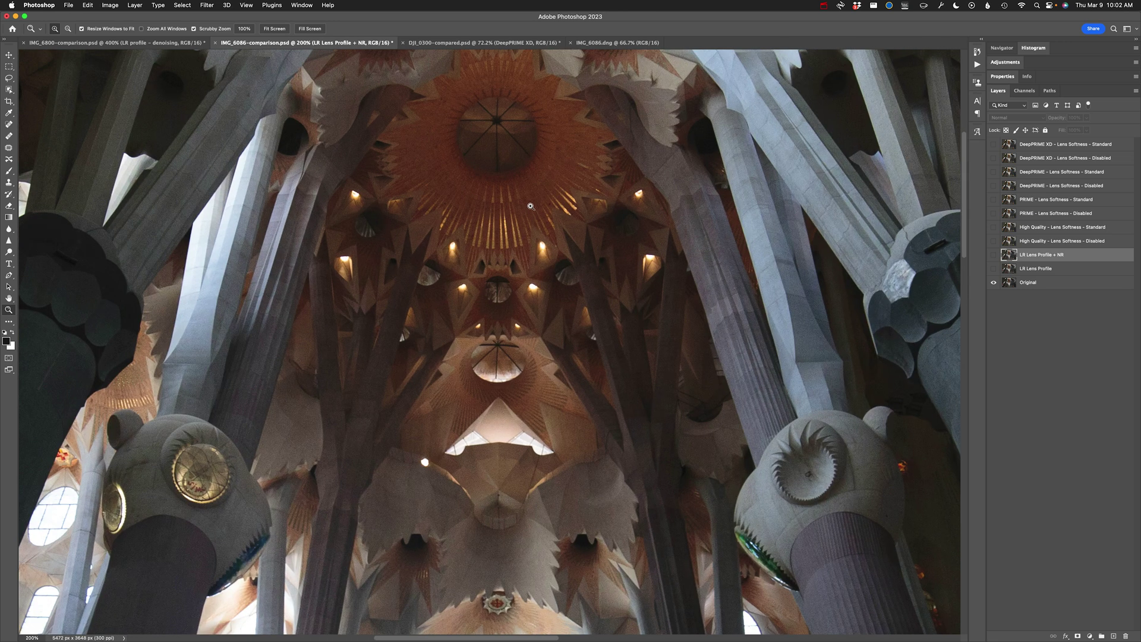
{"action": "left_click", "coordinate": [545, 236], "text": "alt"}
{"action": "left_click", "coordinate": [537, 232], "text": "alt"}
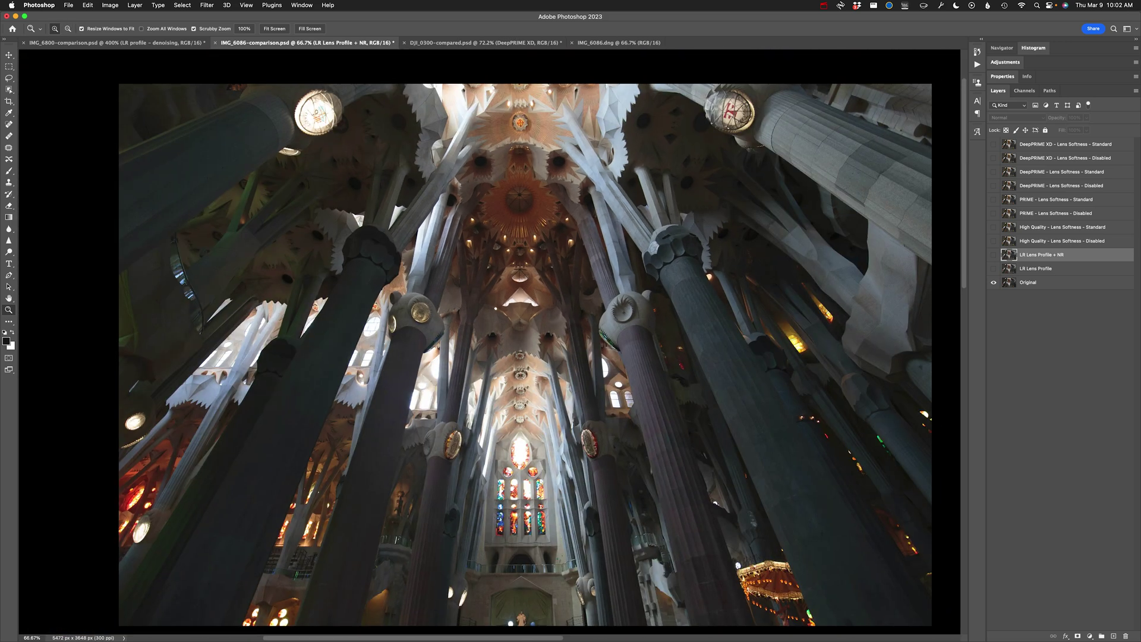
{"action": "left_click_drag", "start_coordinate": [565, 231], "coordinate": [450, 233]}
{"action": "left_click", "coordinate": [432, 244]}
{"action": "left_click", "coordinate": [432, 244]}
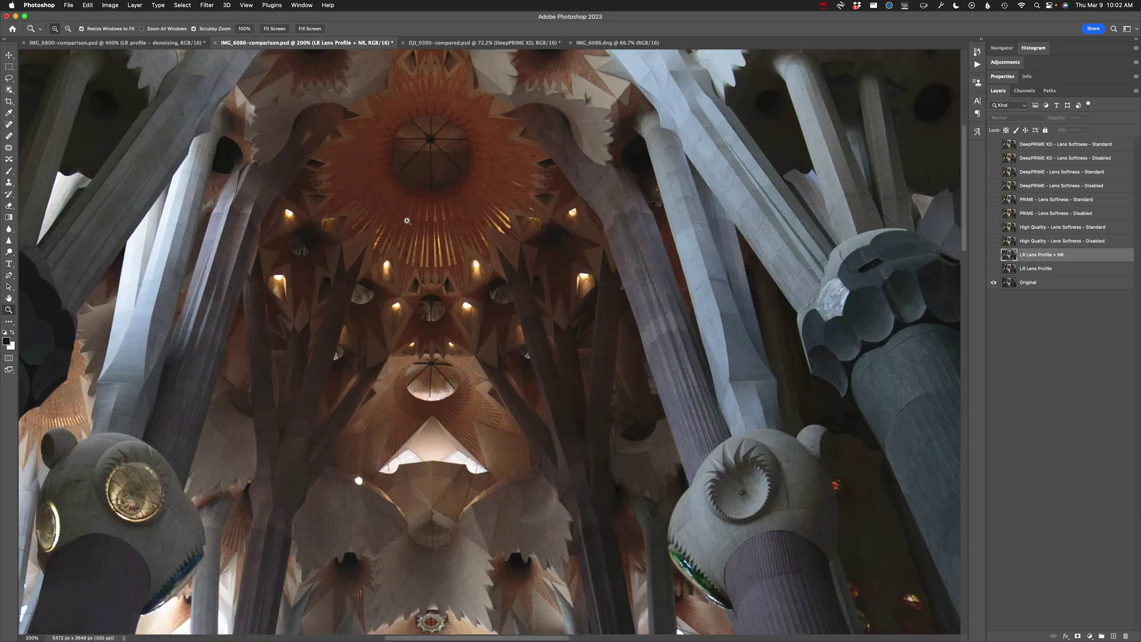
{"action": "left_click", "coordinate": [432, 244], "text": "alt"}
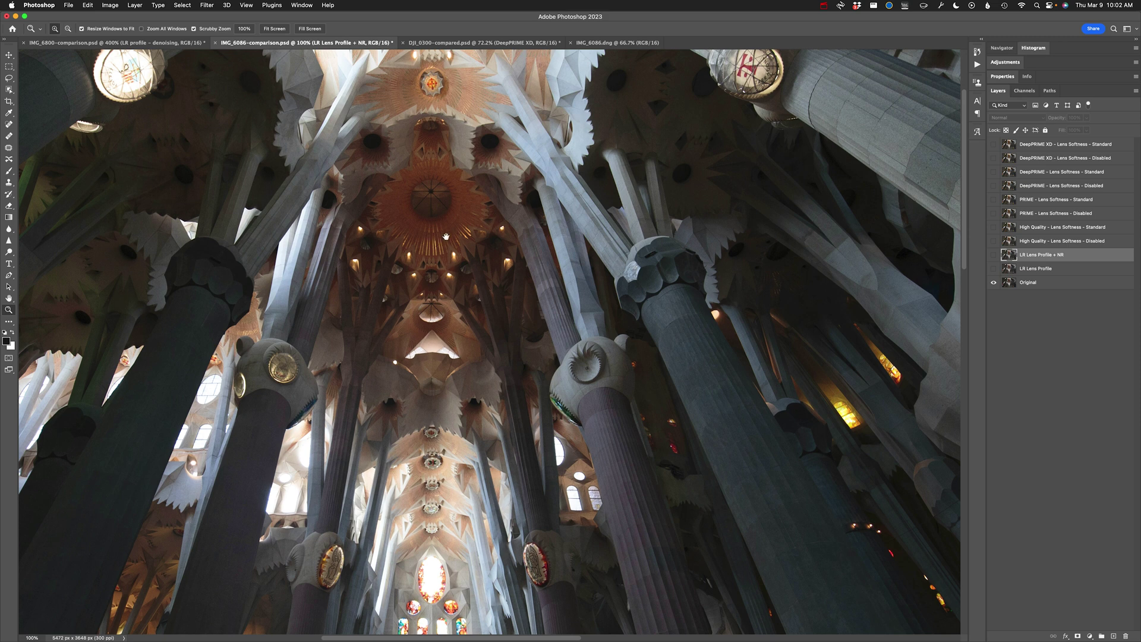
{"action": "key", "text": "super+0"}
Frame the ceiling medallion at 300–500% and show the LR Lens Profile + NR layer.
{"action": "left_click_drag", "start_coordinate": [474, 106], "coordinate": [473, 106]}
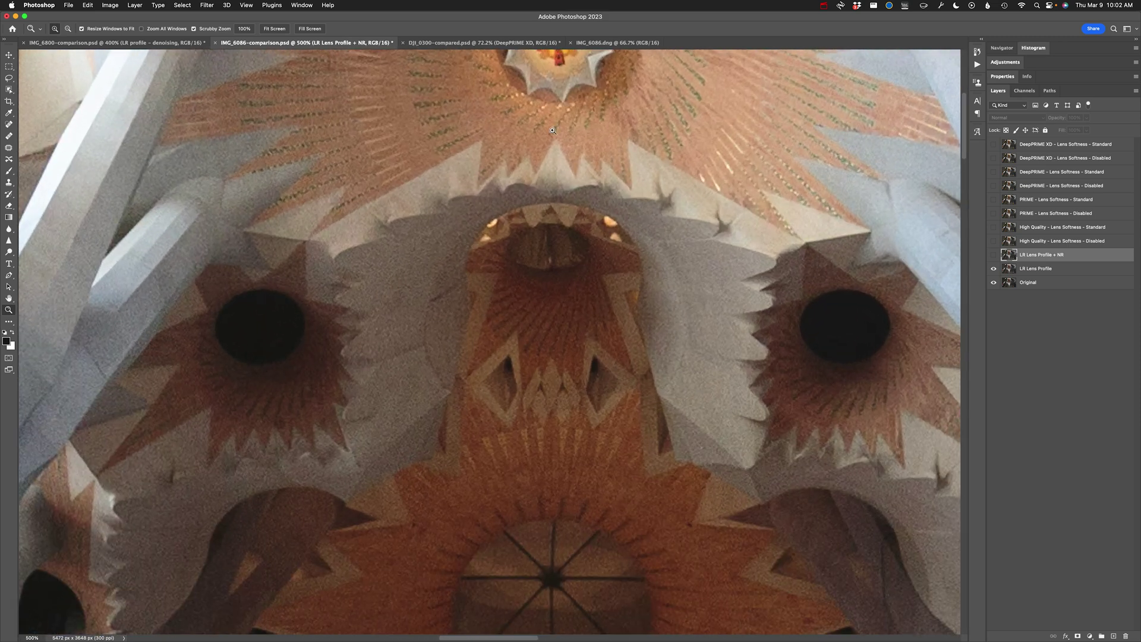
{"action": "left_click_drag", "start_coordinate": [618, 184], "coordinate": [562, 422]}
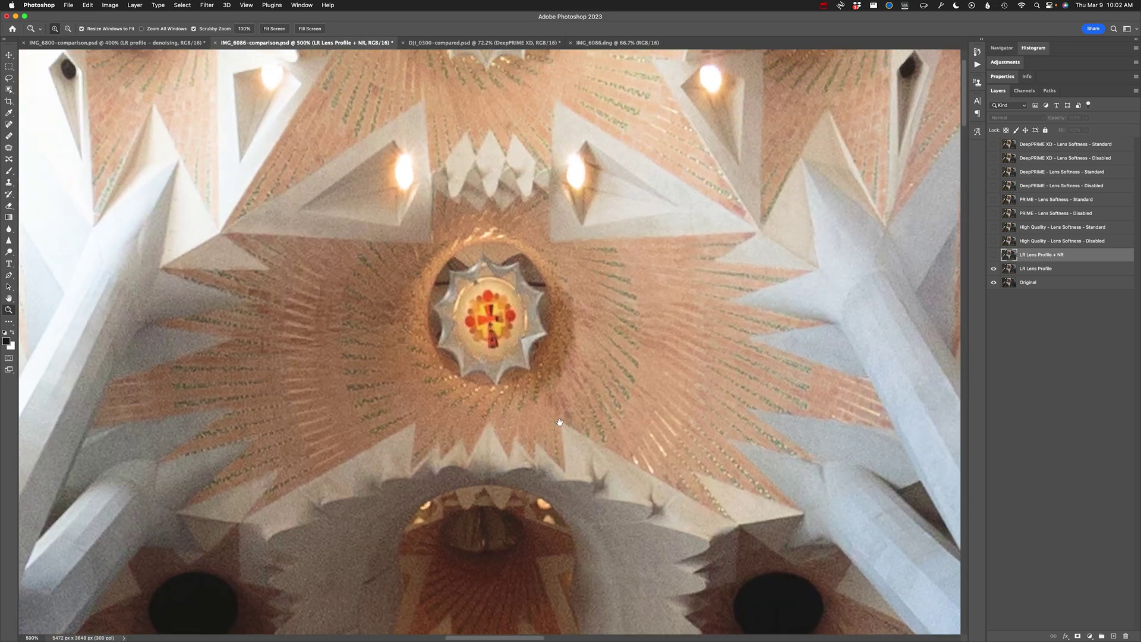
{"action": "left_click", "coordinate": [539, 292], "text": "alt"}
{"action": "left_click", "coordinate": [539, 292], "text": "alt"}
{"action": "left_click_drag", "start_coordinate": [540, 292], "coordinate": [520, 208]}
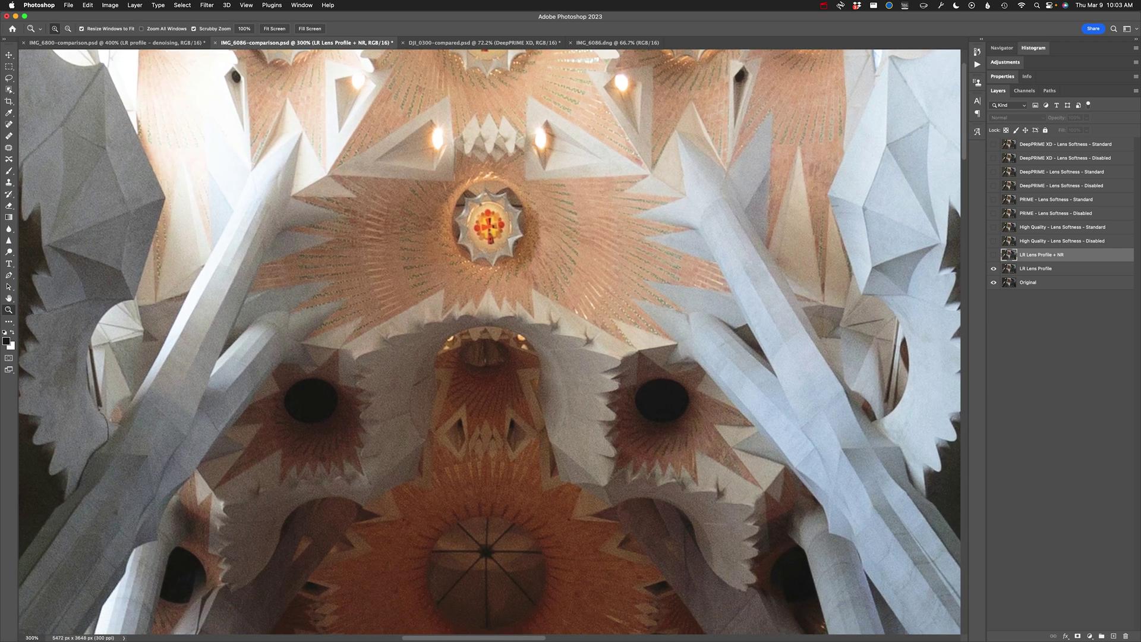
{"action": "left_click", "coordinate": [993, 255]}
{"action": "left_click", "coordinate": [498, 232]}
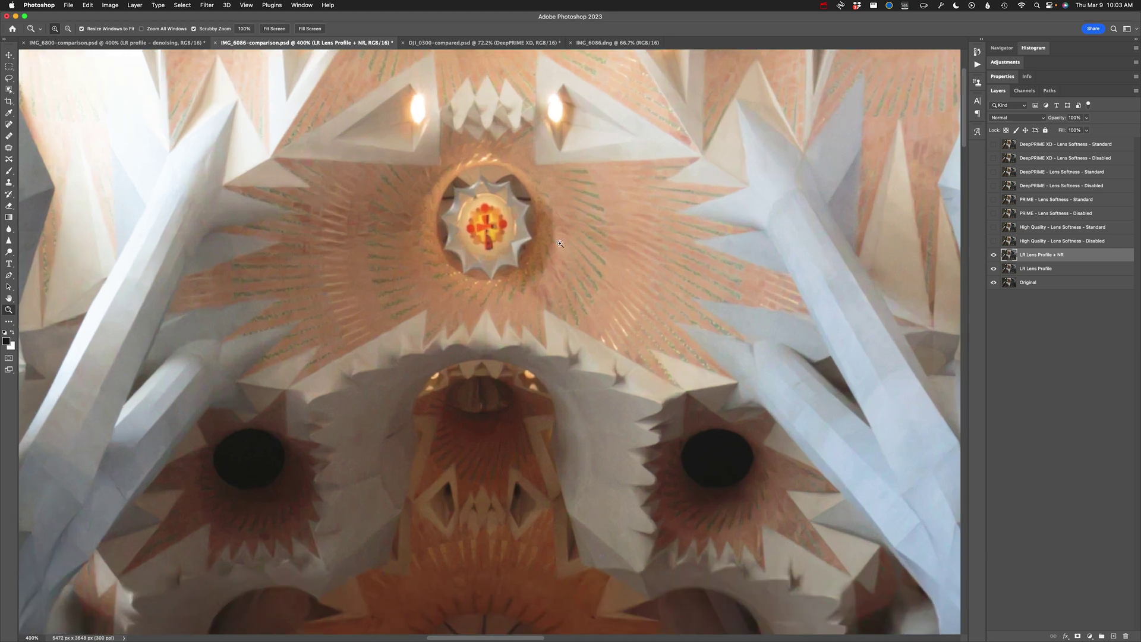
{"action": "left_click_drag", "start_coordinate": [558, 244], "coordinate": [557, 300]}
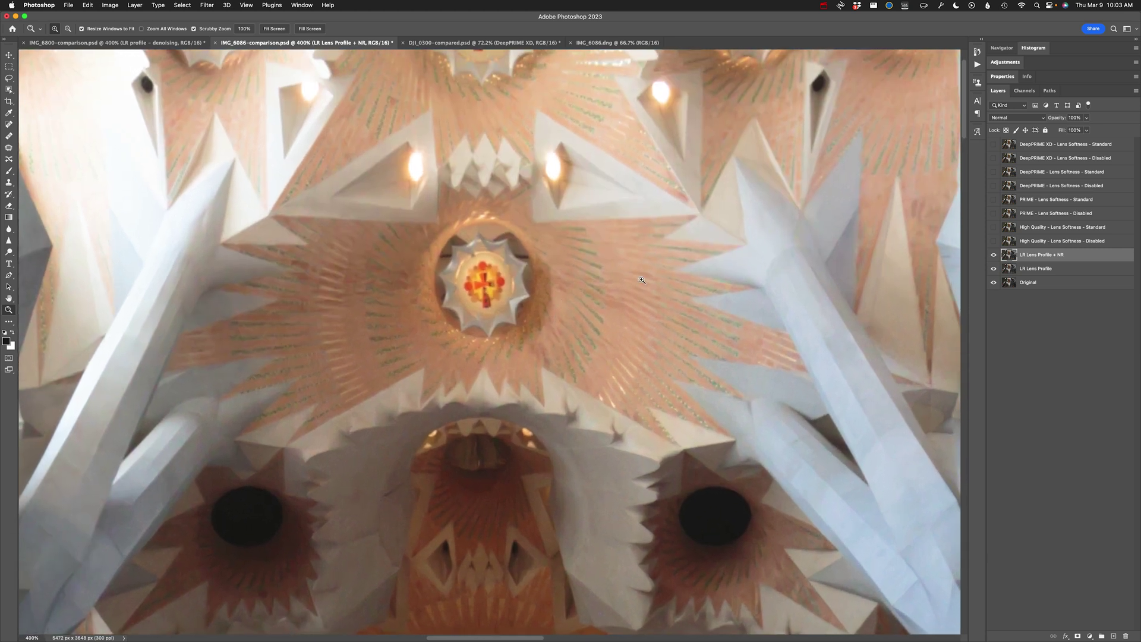
{"action": "left_click", "coordinate": [993, 255]}
{"action": "left_click", "coordinate": [993, 255]}
{"action": "left_click", "coordinate": [993, 255]}
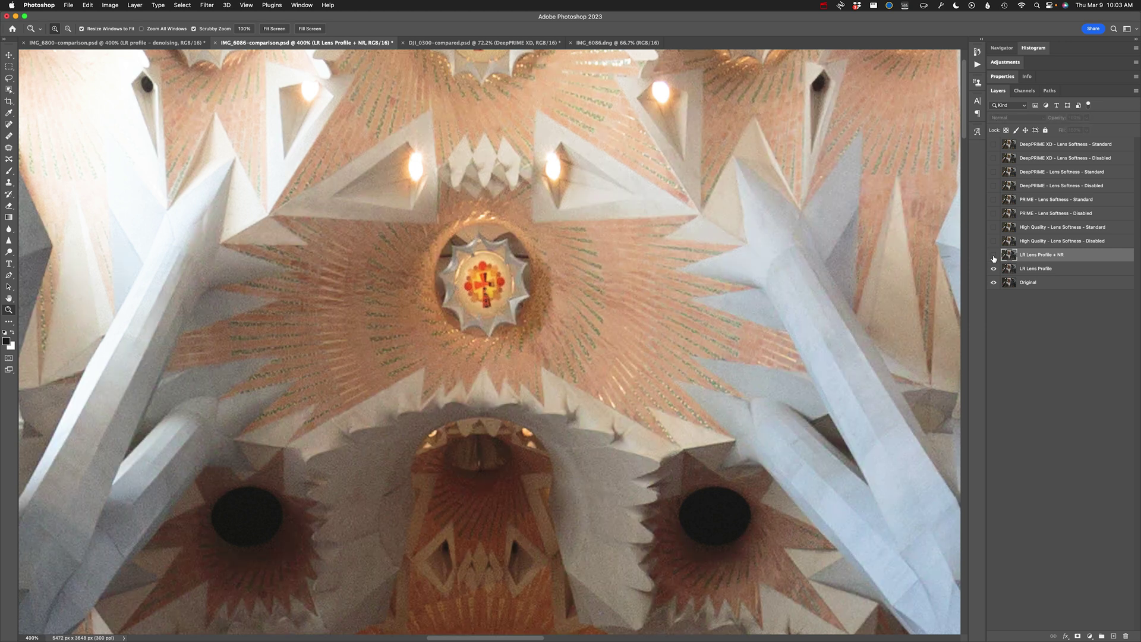
{"action": "left_click", "coordinate": [994, 254]}
{"action": "left_click", "coordinate": [993, 257]}
{"action": "left_click", "coordinate": [992, 257]}
{"action": "left_click", "coordinate": [995, 176]}
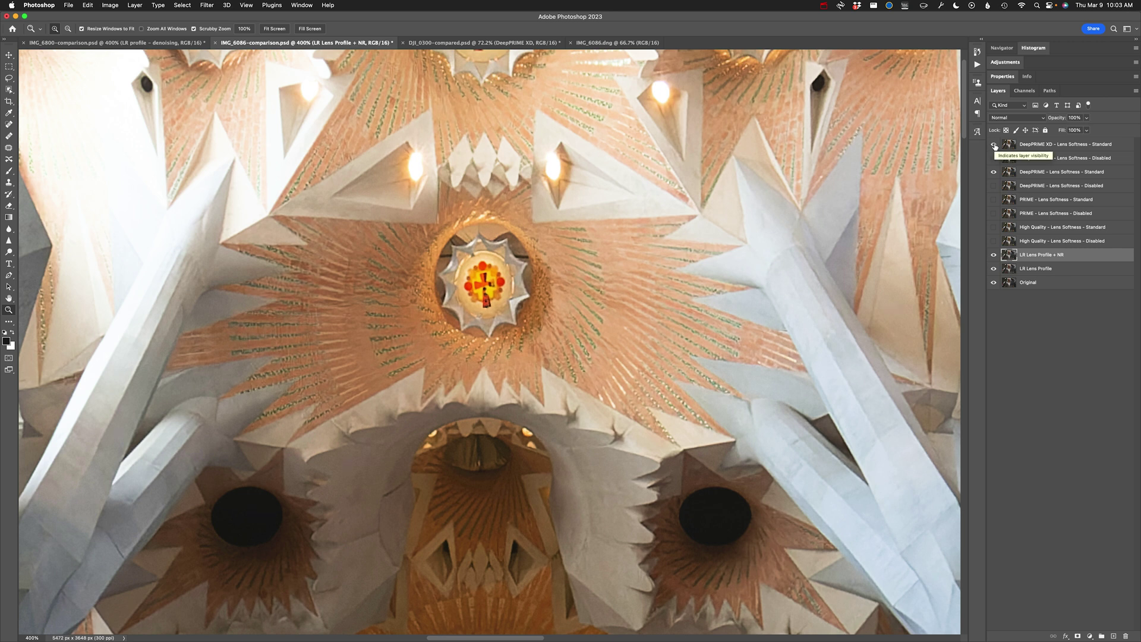
{"action": "left_click", "coordinate": [994, 148]}
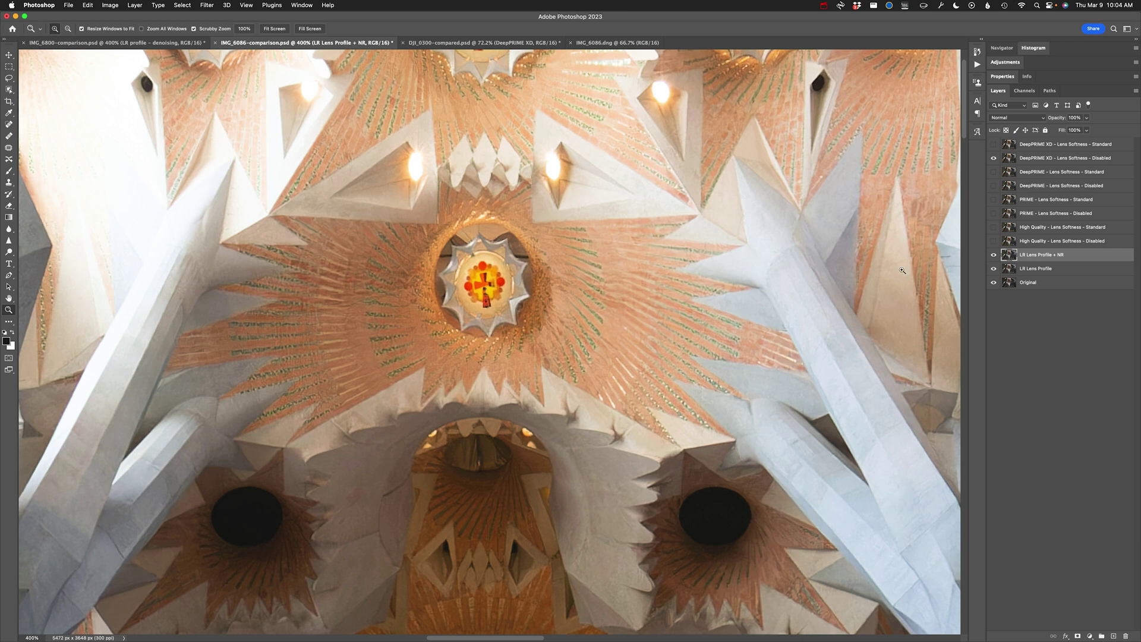
Toggle the DeepPRIME XD - Lens Softness - Disabled layer repeatedly, ending visible.
{"action": "left_click", "coordinate": [993, 158]}
{"action": "left_click", "coordinate": [993, 158]}
{"action": "left_click", "coordinate": [993, 158]}
{"action": "left_click", "coordinate": [993, 159]}
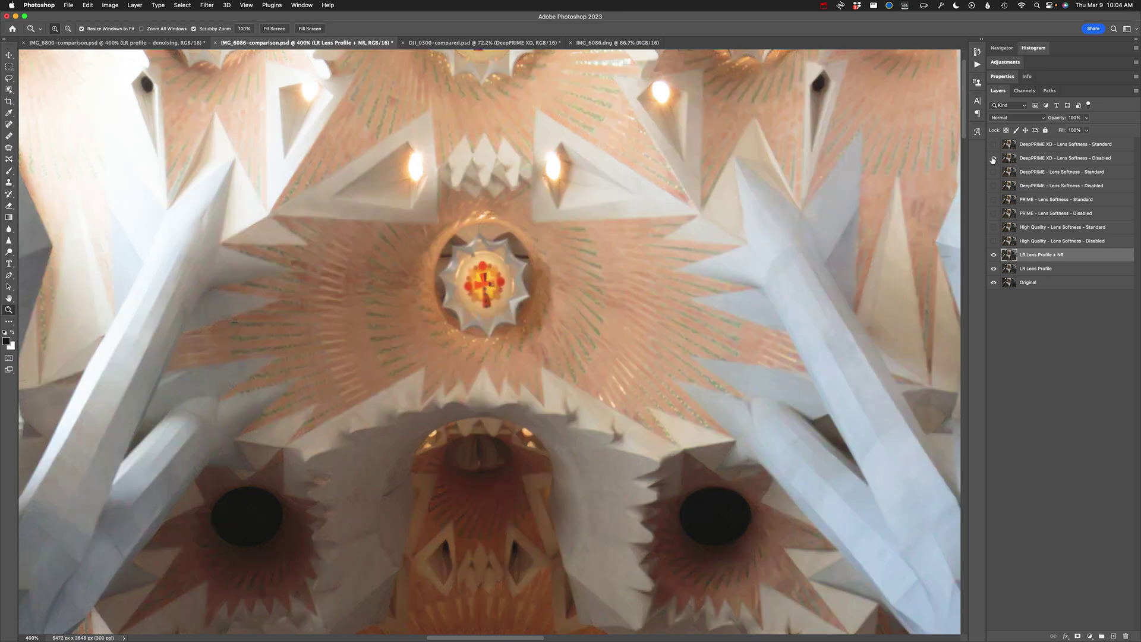
{"action": "left_click", "coordinate": [993, 159]}
{"action": "left_click", "coordinate": [993, 158]}
{"action": "left_click", "coordinate": [993, 158]}
At 200% on the ceiling, compare the DeepPRIME XD layer on and off again.
{"action": "left_click", "coordinate": [506, 241], "text": "alt"}
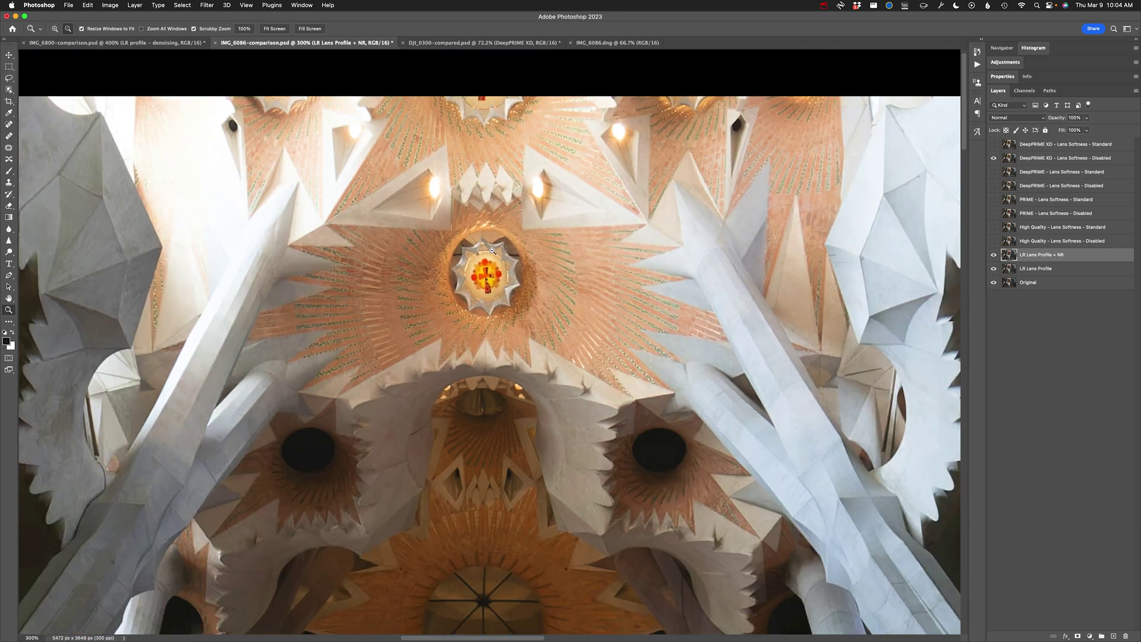
{"action": "left_click_drag", "start_coordinate": [560, 323], "coordinate": [559, 263]}
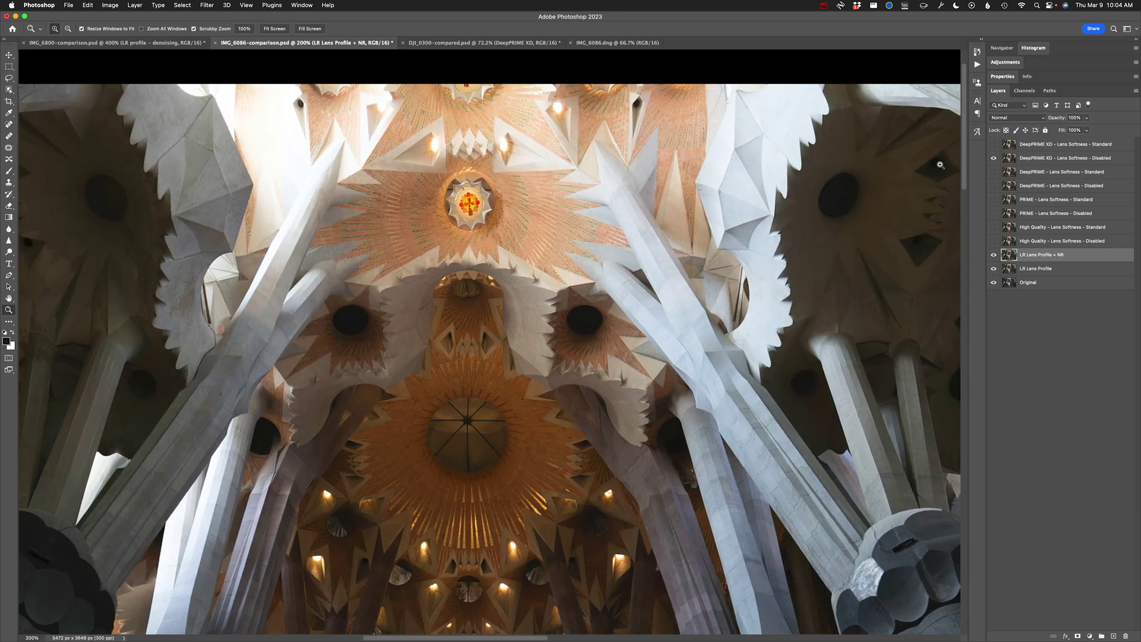
{"action": "left_click", "coordinate": [993, 159]}
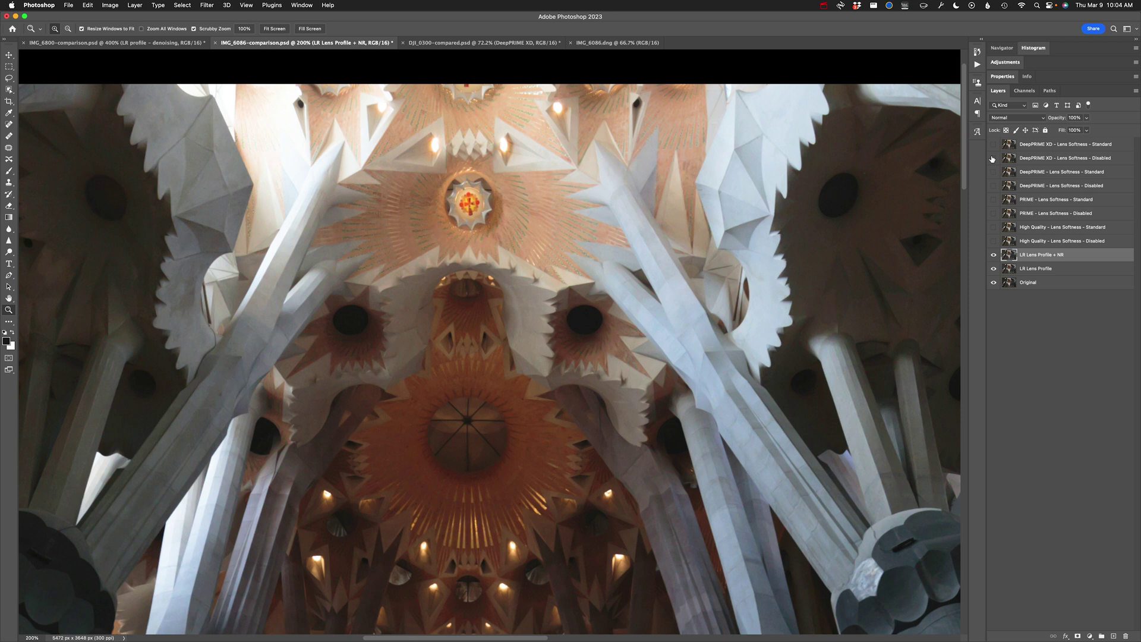
{"action": "left_click", "coordinate": [993, 159]}
{"action": "left_click", "coordinate": [993, 158]}
{"action": "left_click", "coordinate": [993, 159]}
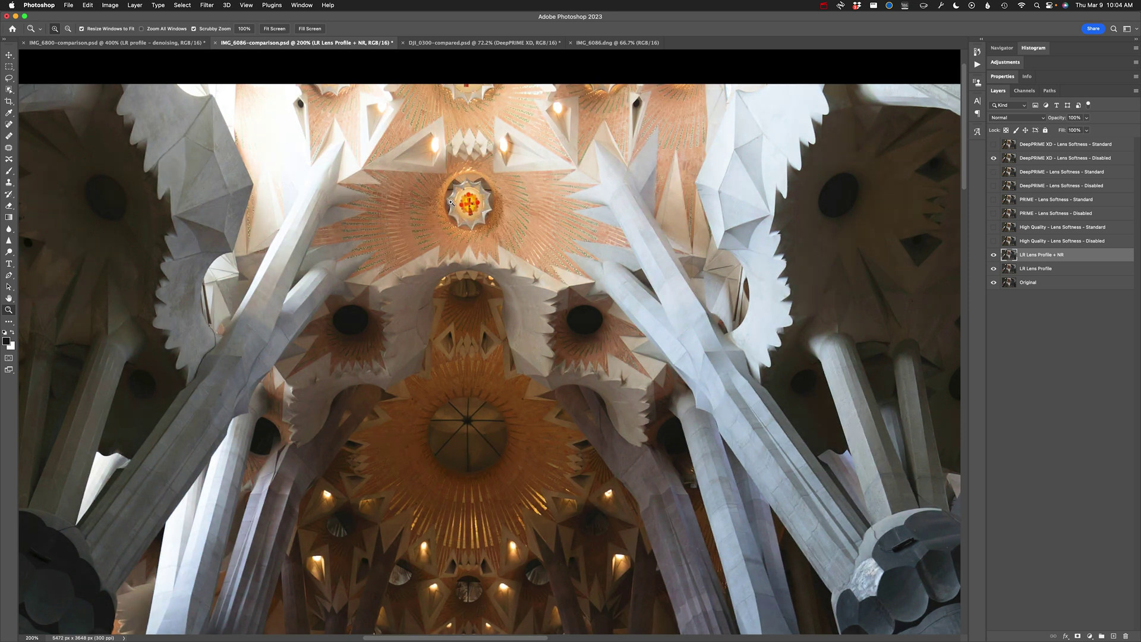
Compare DeepPRIME XD on the ceiling medallion at 500%, then view it at 300%.
{"action": "left_click_drag", "start_coordinate": [450, 203], "coordinate": [587, 316]}
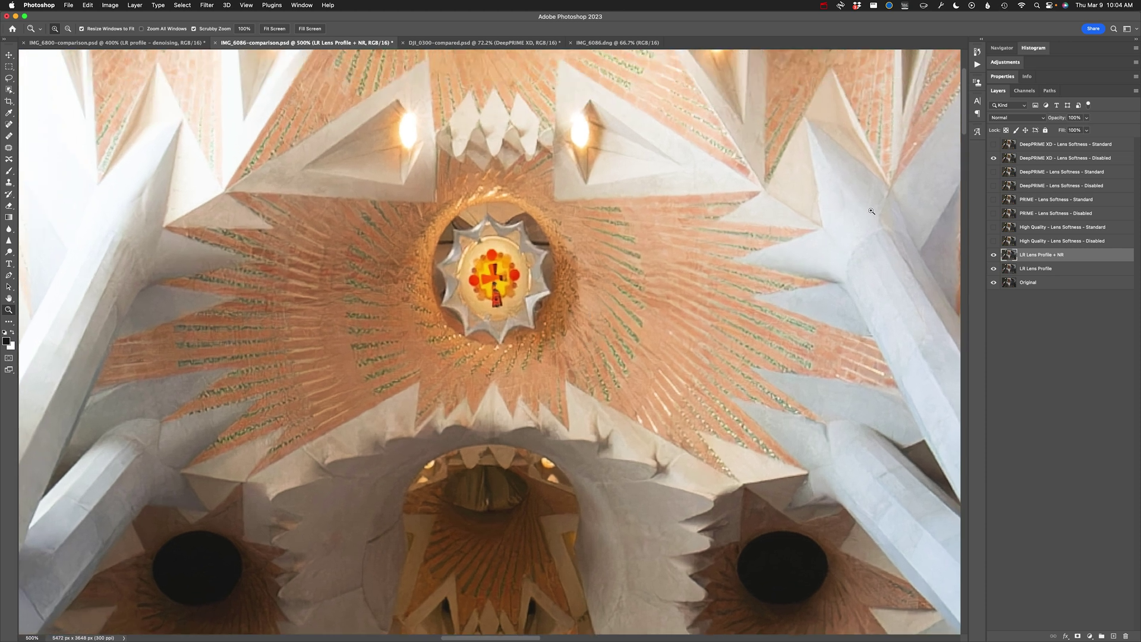
{"action": "left_click", "coordinate": [994, 159]}
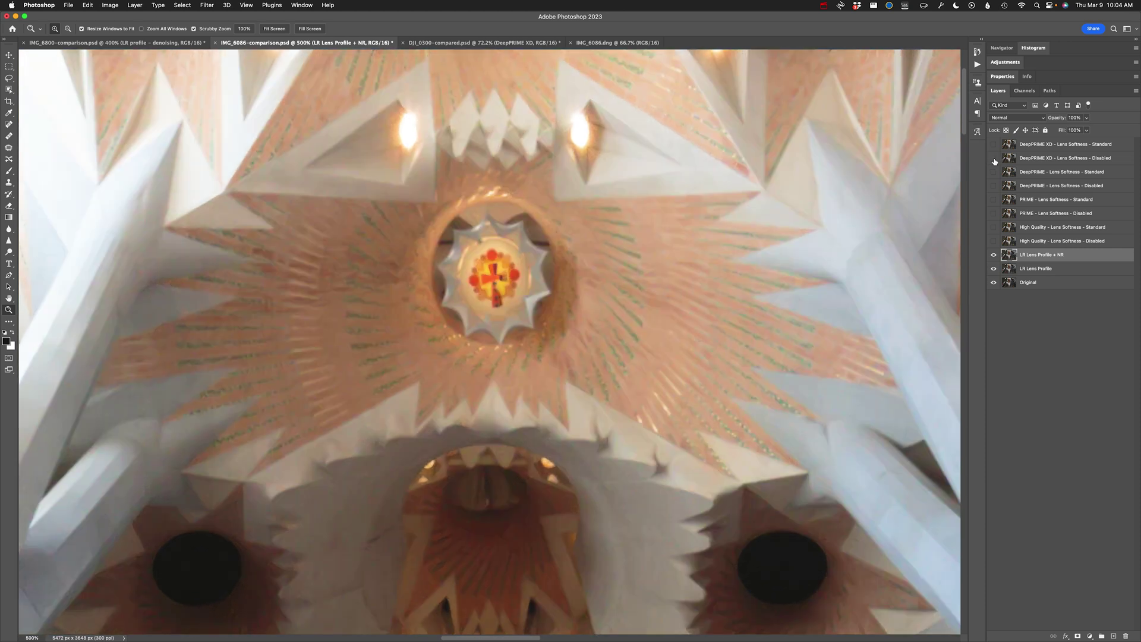
{"action": "left_click", "coordinate": [994, 159]}
{"action": "left_click", "coordinate": [596, 308], "text": "alt"}
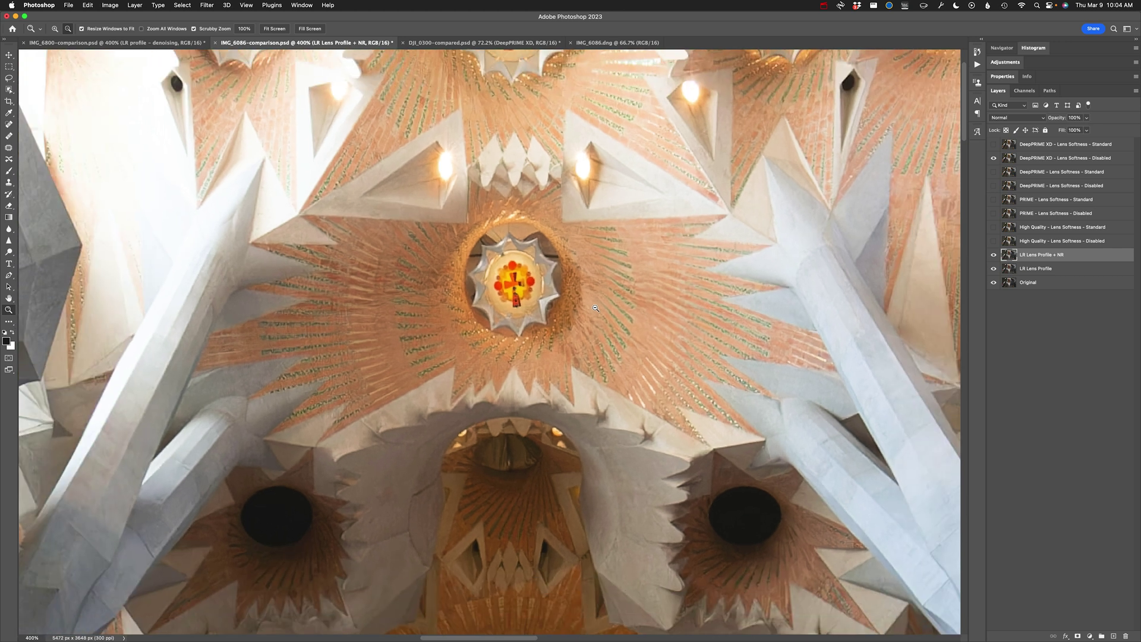
{"action": "left_click", "coordinate": [592, 314], "text": "alt"}
{"action": "left_click_drag", "start_coordinate": [660, 370], "coordinate": [581, 303]}
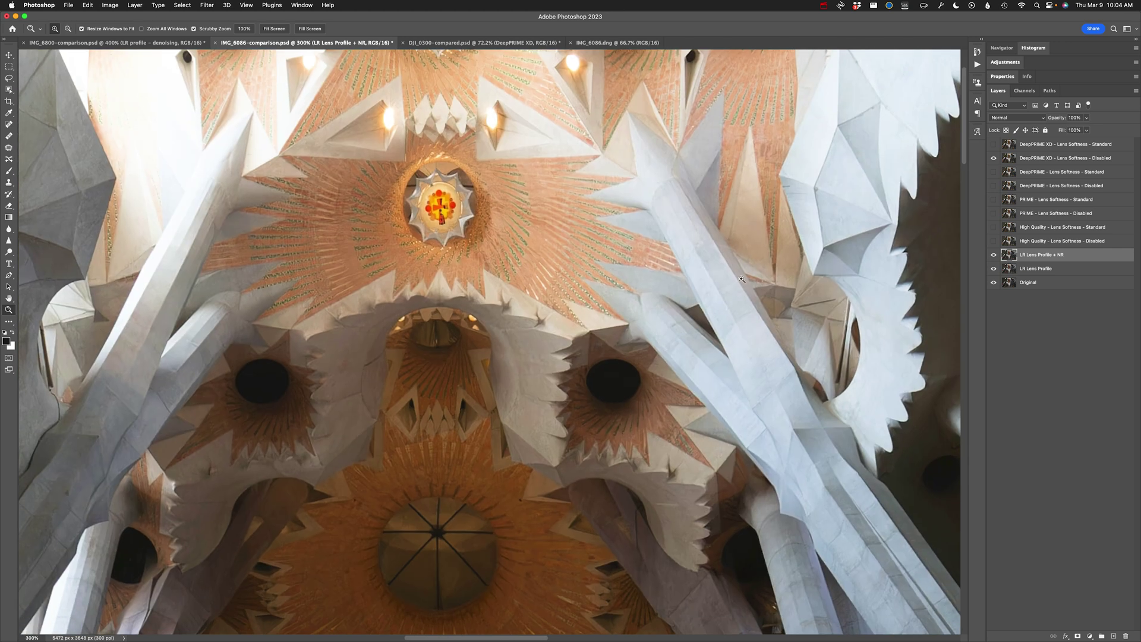
{"action": "left_click", "coordinate": [994, 158]}
Zoom out to 100%, move to the column medallion, and magnify it to 400%.
{"action": "left_click", "coordinate": [415, 301], "text": "alt"}
{"action": "left_click", "coordinate": [415, 301], "text": "alt"}
{"action": "left_click_drag", "start_coordinate": [419, 306], "coordinate": [496, 177]}
{"action": "left_click_drag", "start_coordinate": [530, 369], "coordinate": [503, 281]}
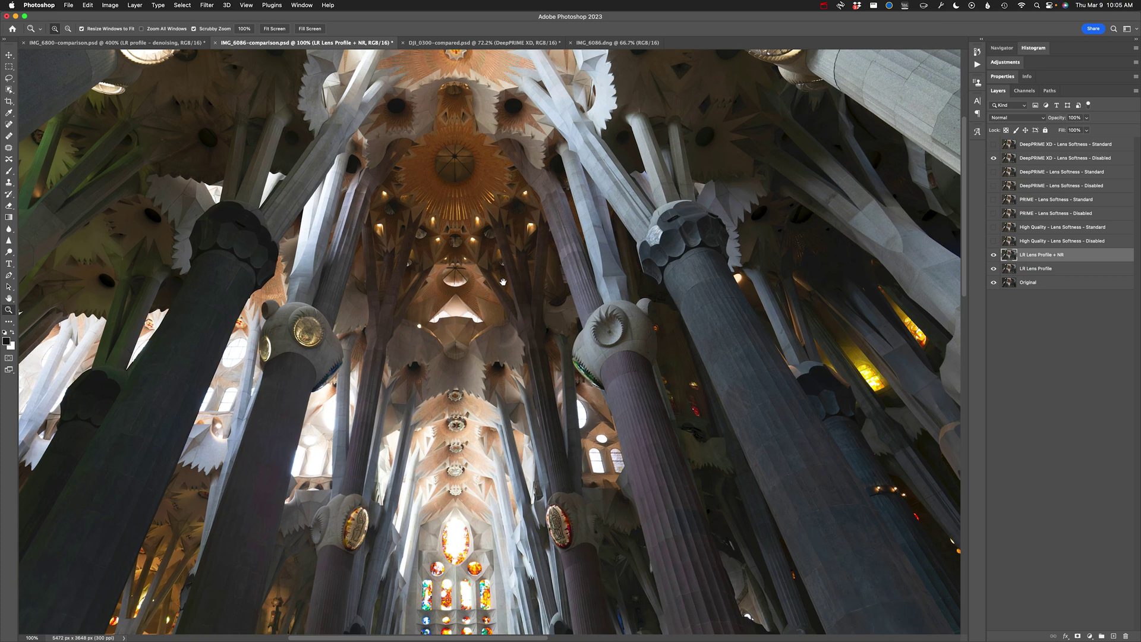
{"action": "left_click_drag", "start_coordinate": [452, 396], "coordinate": [484, 400]}
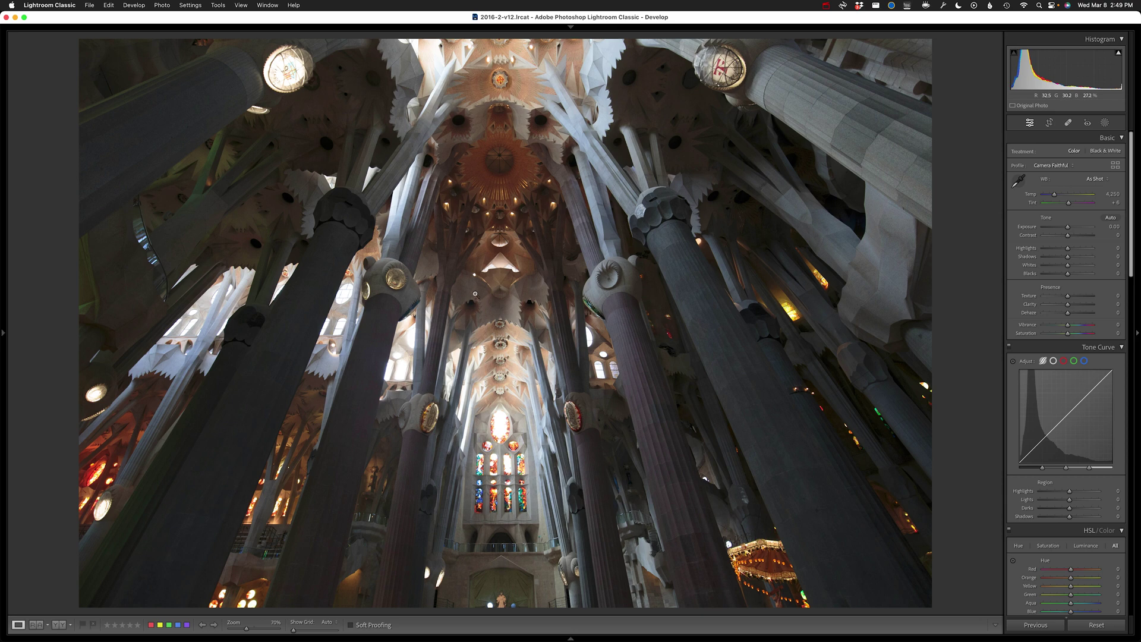
Send the cathedral photo to DxO PureRAW 3 via Plug-in Extras and process it with DeepPRIME XD.
{"action": "left_click", "coordinate": [90, 4]}
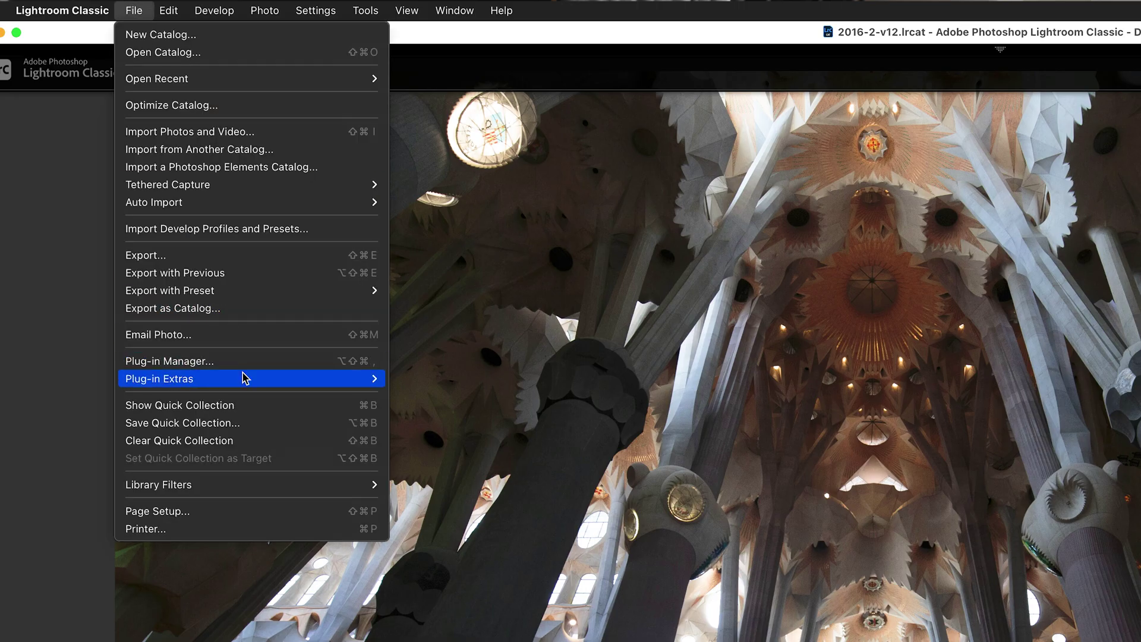
{"action": "mouse_move", "coordinate": [242, 378]}
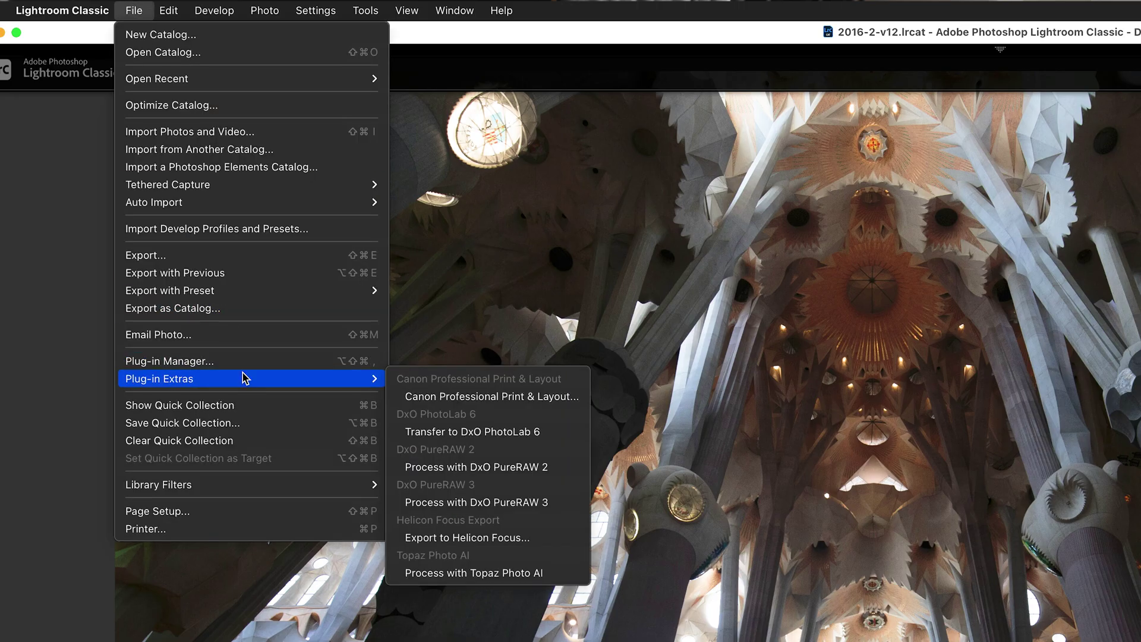
{"action": "left_click", "coordinate": [563, 510]}
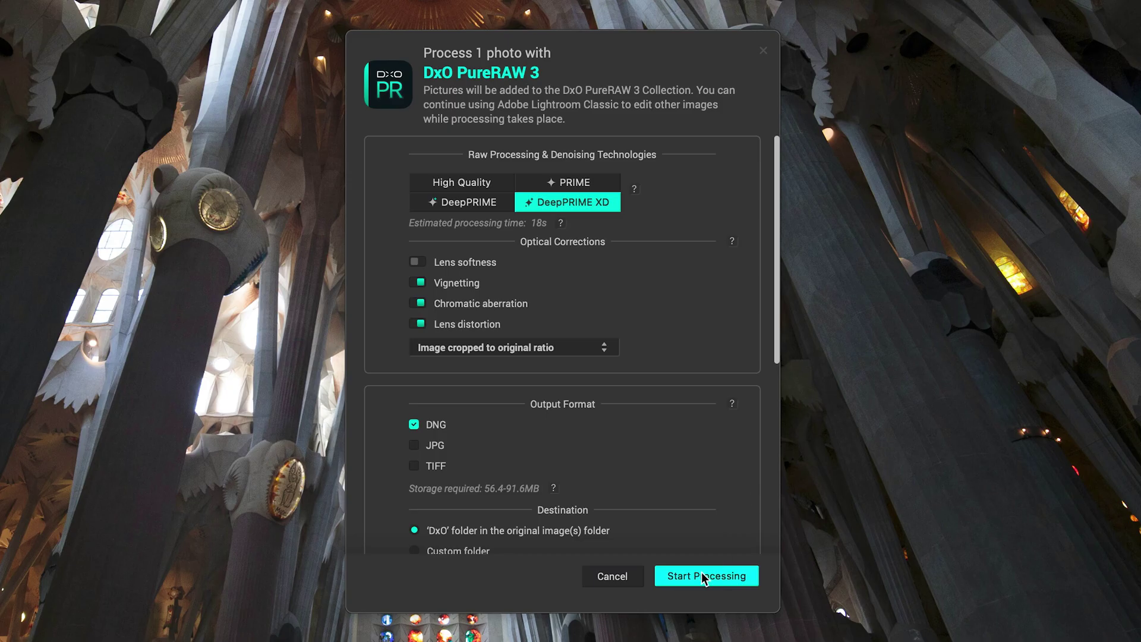
{"action": "left_click", "coordinate": [704, 576]}
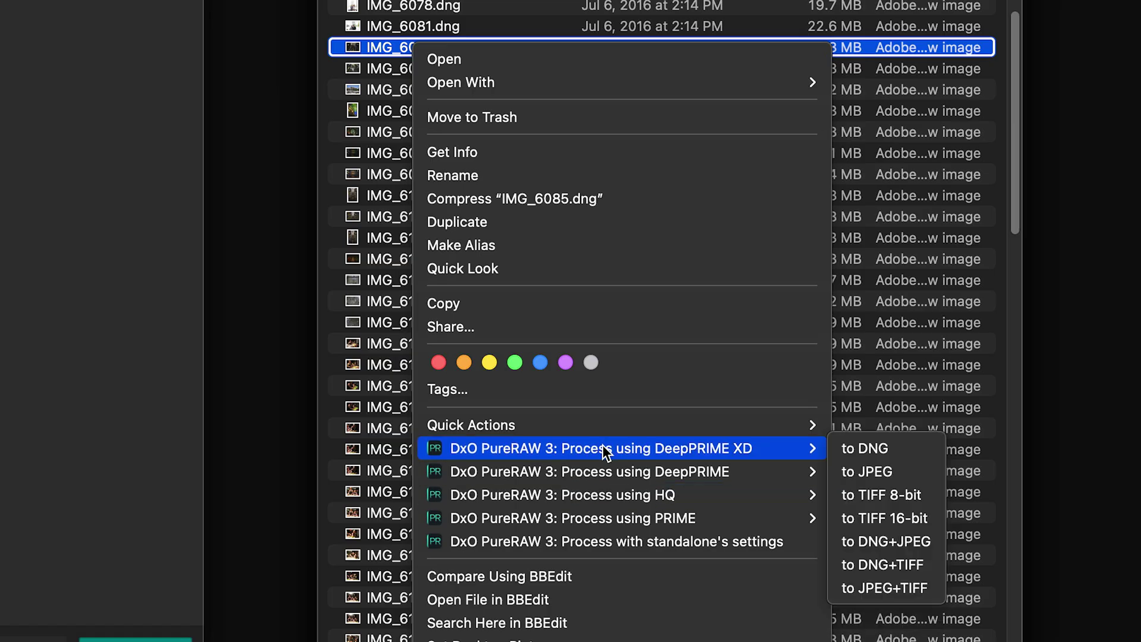
Show the DeepPRIME XD and DeepPRIME quick actions for IMG_6085.dng.
{"action": "mouse_move", "coordinate": [637, 455]}
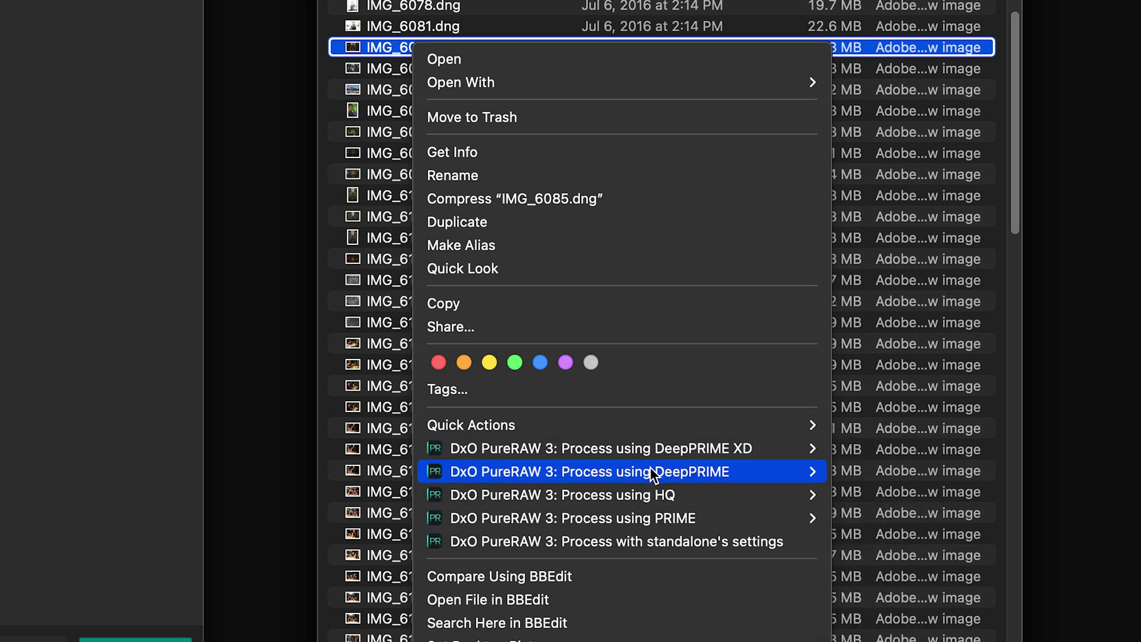
{"action": "mouse_move", "coordinate": [673, 449]}
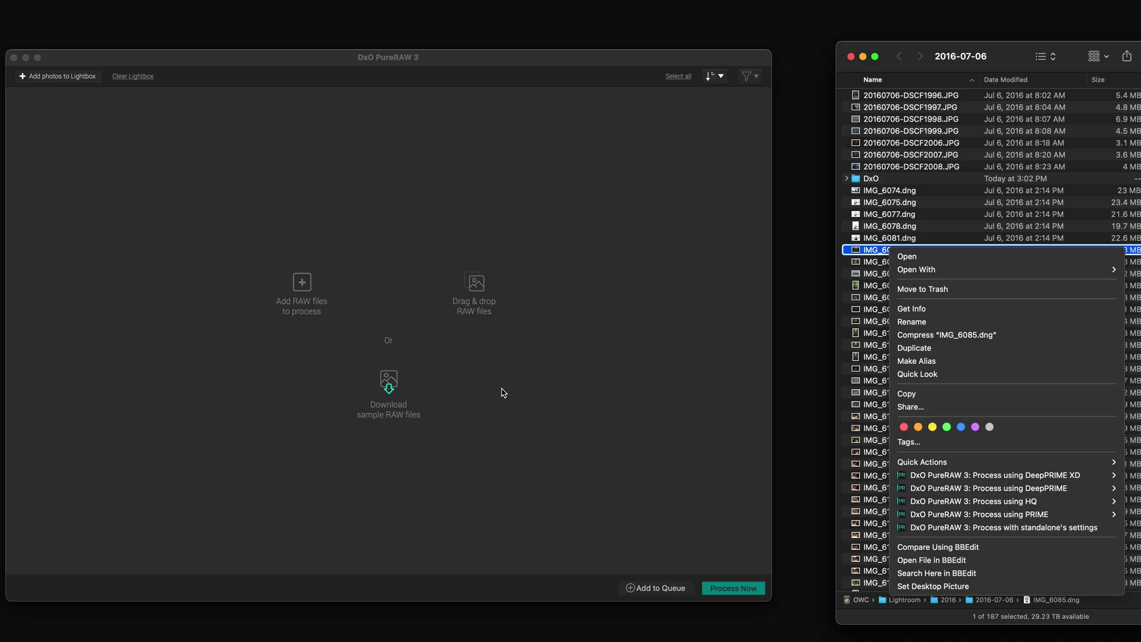
Add the 131 selected DNGs to PureRAW and open the Process 131 photos settings.
{"action": "left_click", "coordinate": [501, 390]}
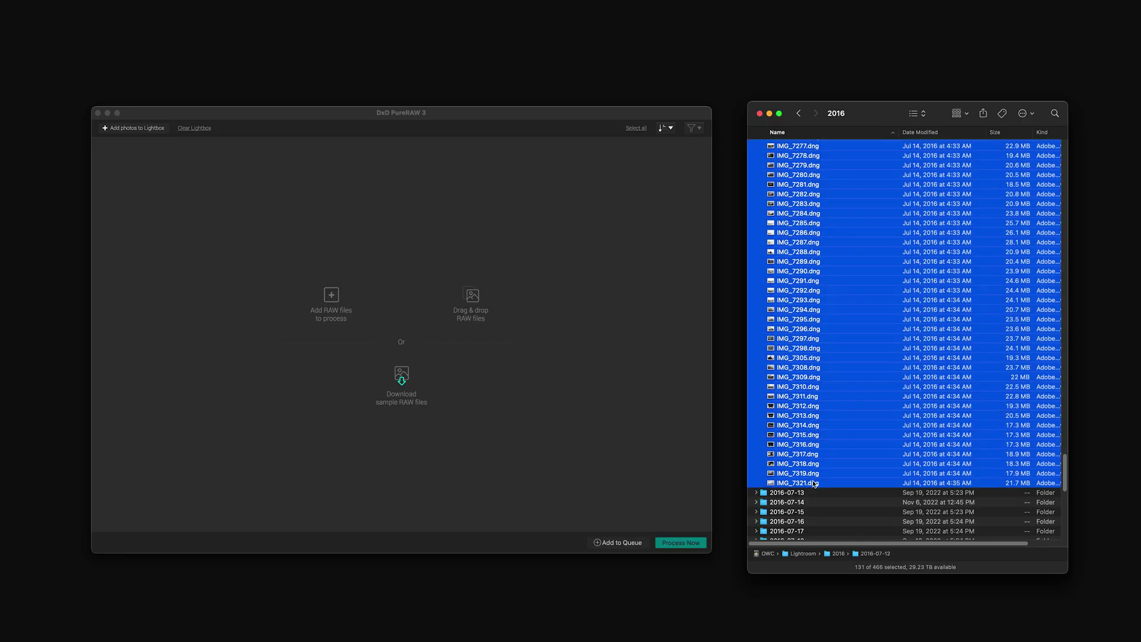
{"action": "left_click_drag", "start_coordinate": [368, 393], "coordinate": [372, 389]}
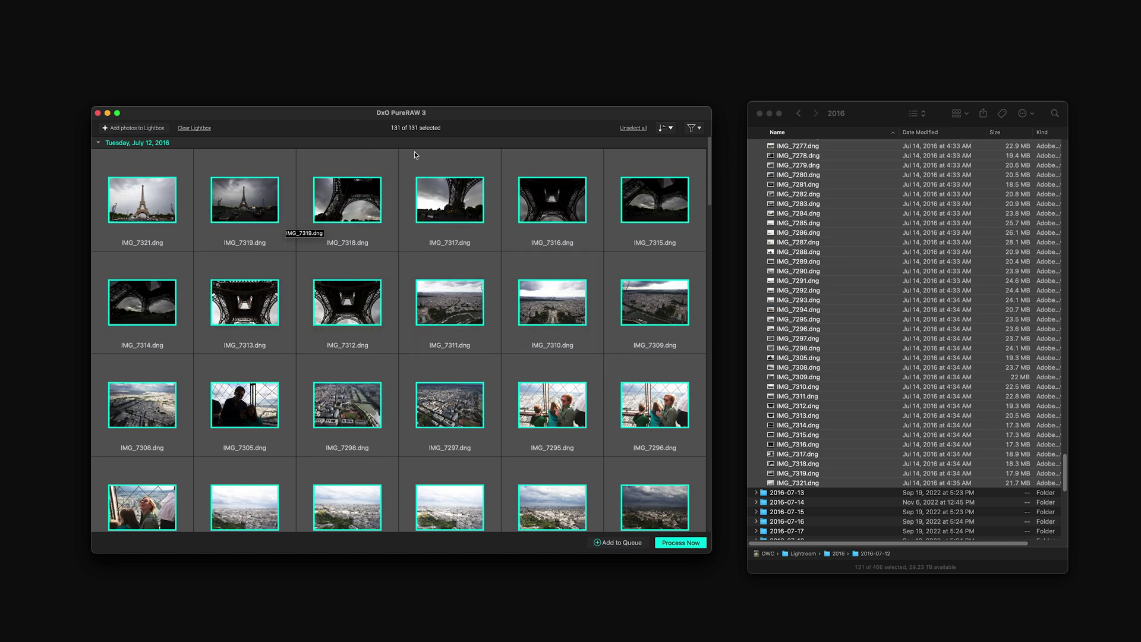
{"action": "scroll", "coordinate": [364, 364], "scroll_direction": "down", "scroll_amount": 15}
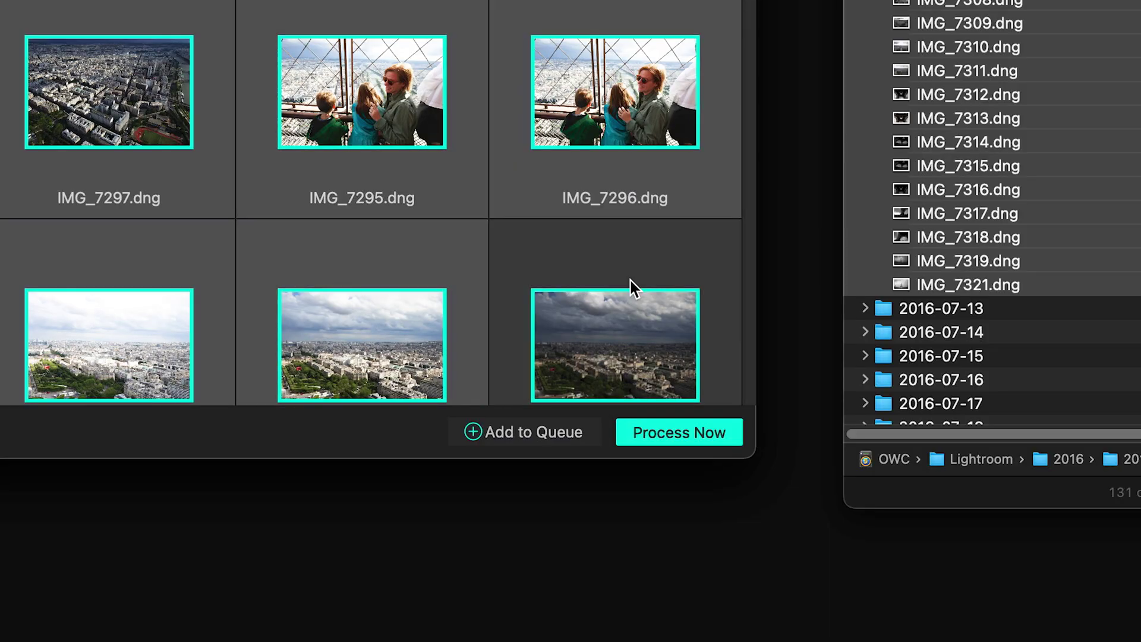
{"action": "left_click", "coordinate": [559, 434]}
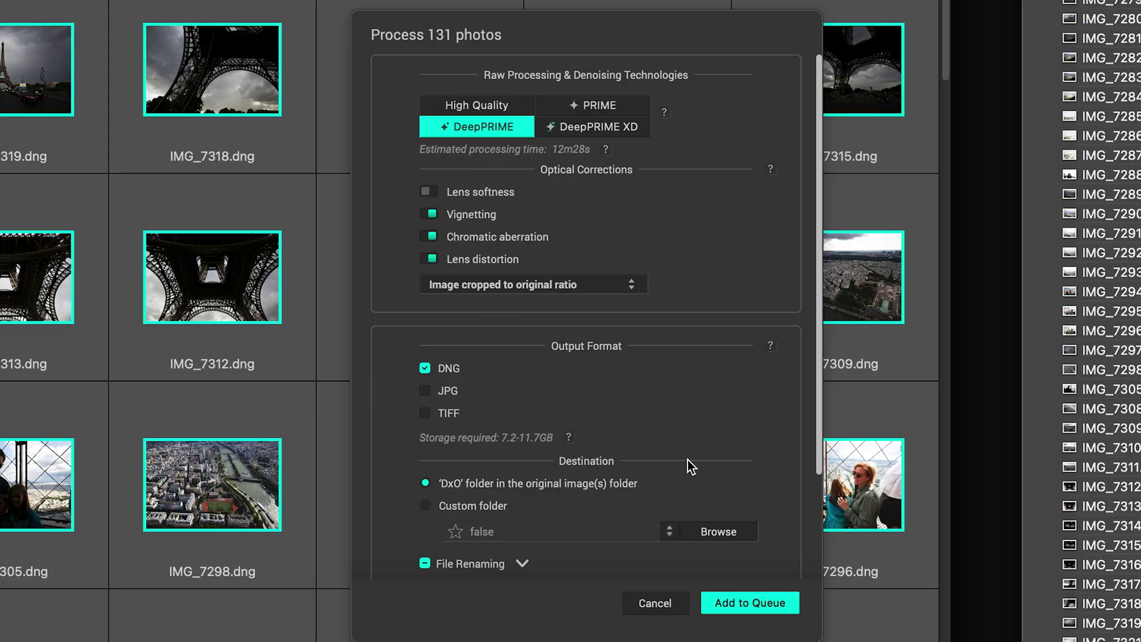
Queue all 131 photos with DeepPRIME, place IMG_7319 after IMG_7318, and resume the batch.
{"action": "scroll", "coordinate": [687, 459], "scroll_direction": "down", "scroll_amount": 5}
{"action": "left_click", "coordinate": [750, 602]}
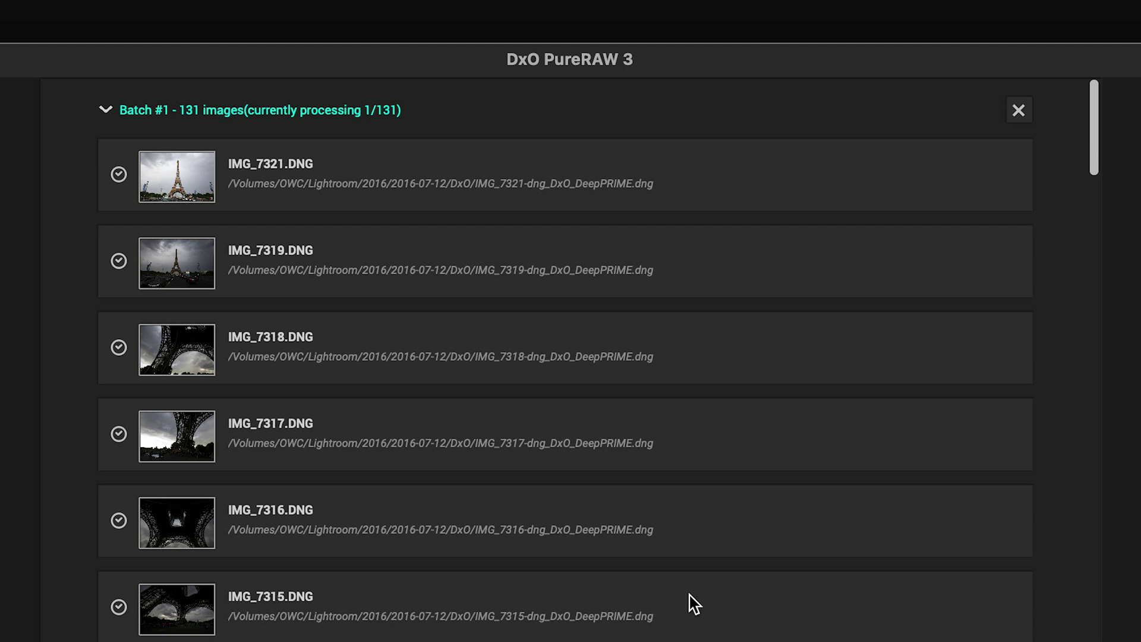
{"action": "left_click_drag", "start_coordinate": [779, 292], "coordinate": [767, 388]}
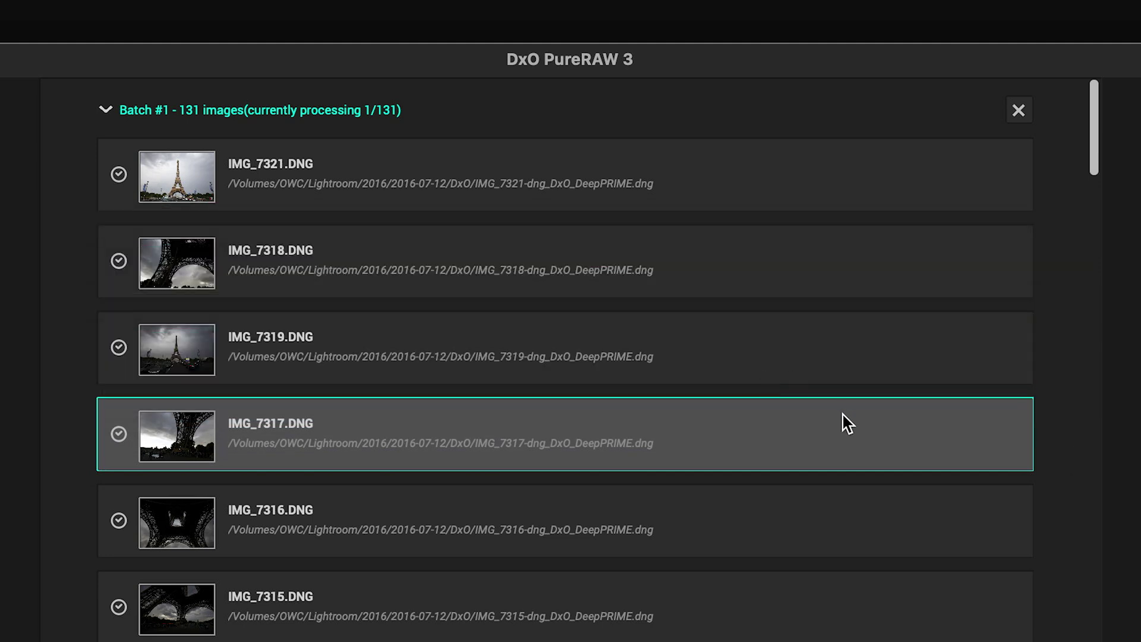
{"action": "right_click", "coordinate": [870, 340]}
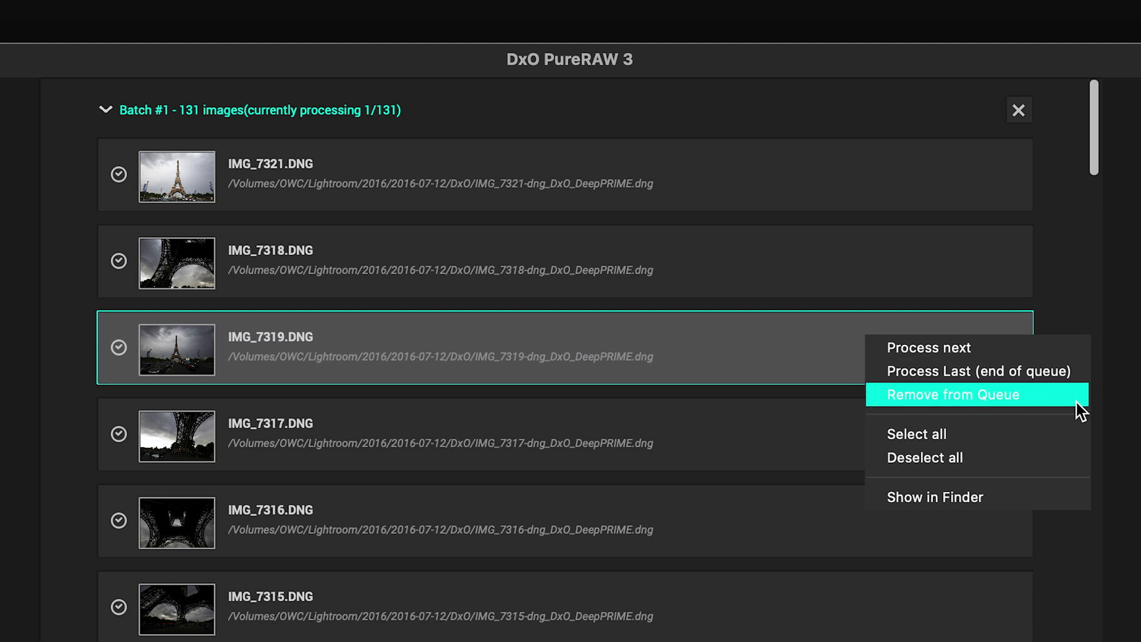
{"action": "key", "text": "Escape"}
{"action": "left_click_drag", "start_coordinate": [957, 387], "coordinate": [853, 512]}
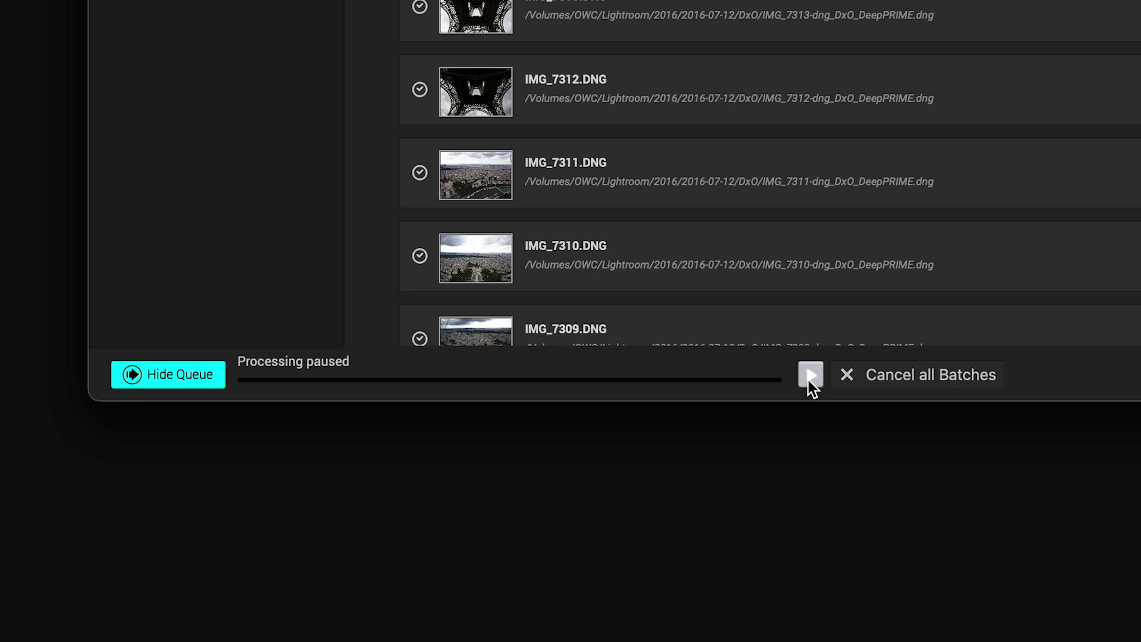
{"action": "left_click", "coordinate": [809, 375]}
Switch to the lightbox grid and back to the queue list, three of 131 done.
{"action": "left_click", "coordinate": [137, 538]}
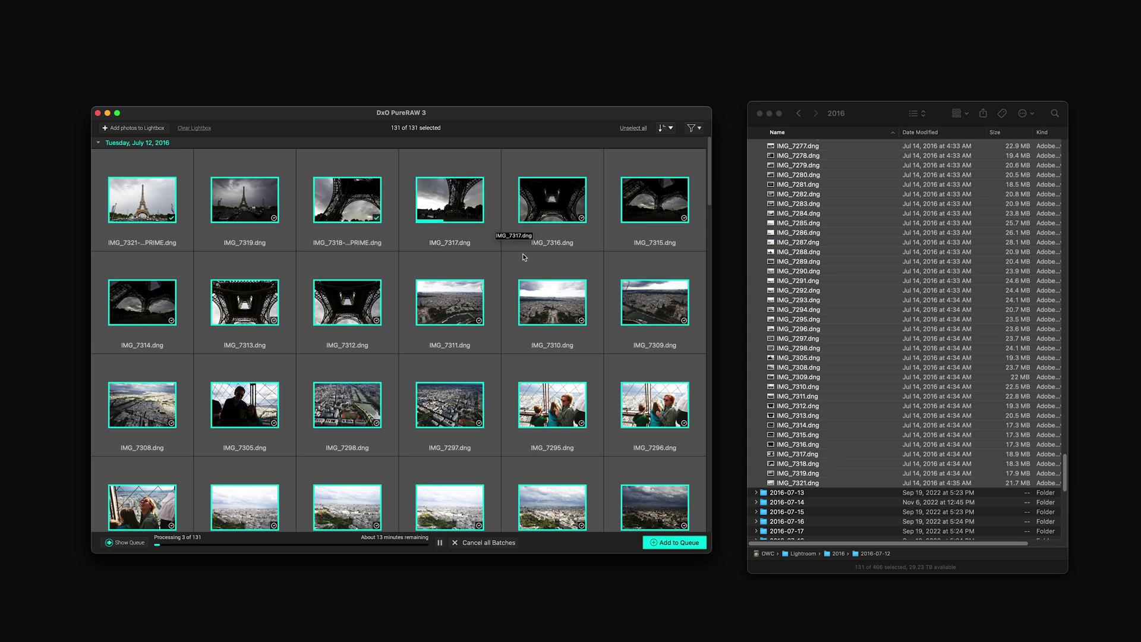
{"action": "left_click", "coordinate": [122, 542]}
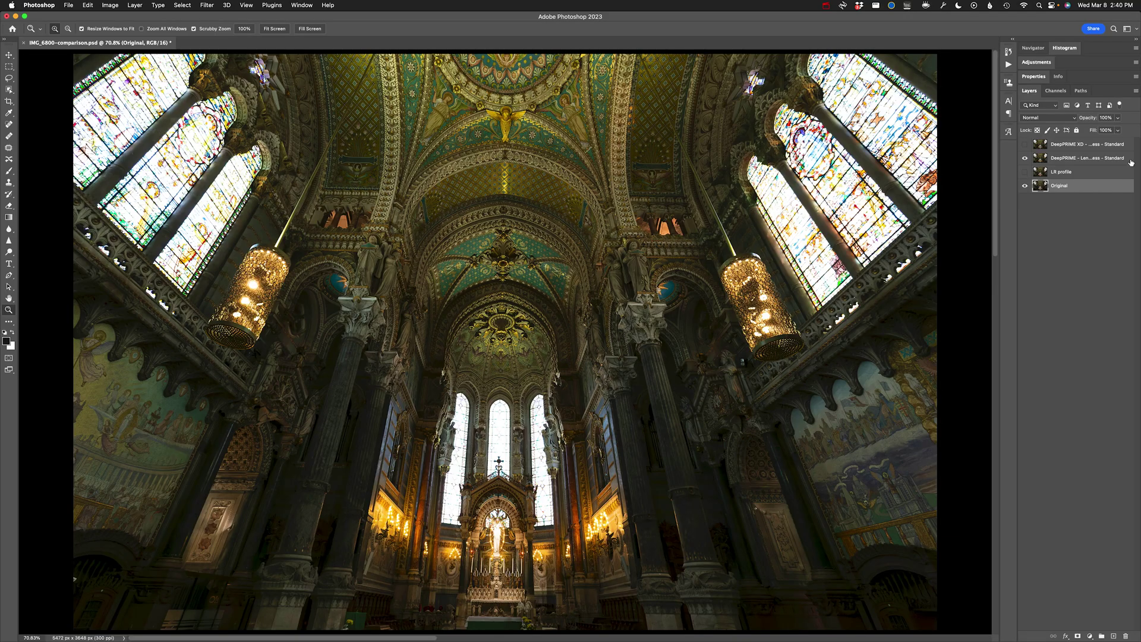
Hide and re-show the DeepPRIME layer in IMG_6800-comparison.psd to compare it with the original.
{"action": "left_click", "coordinate": [1025, 158]}
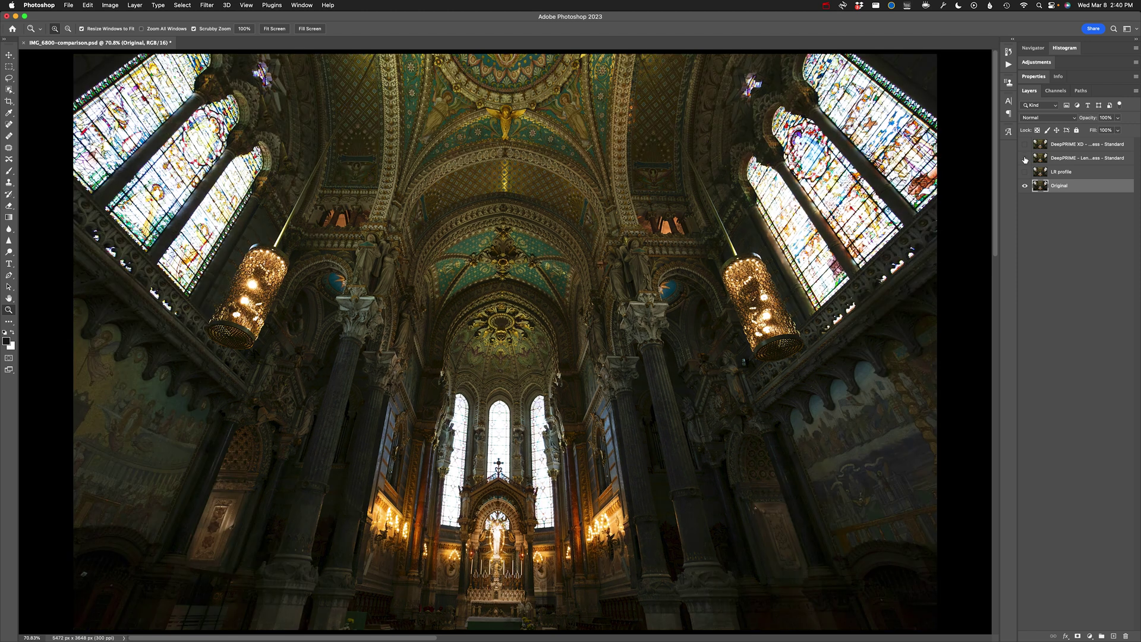
{"action": "left_click", "coordinate": [1024, 158]}
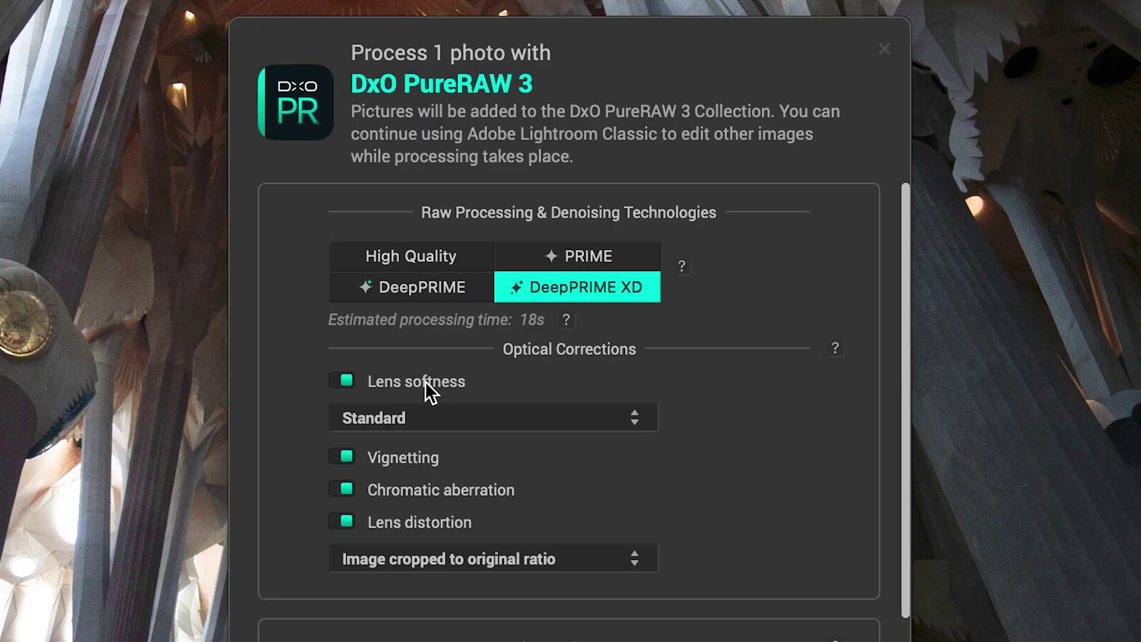
Switch off Lens softness under Optical Corrections in the Process 1 photo dialog.
{"action": "left_click", "coordinate": [343, 381]}
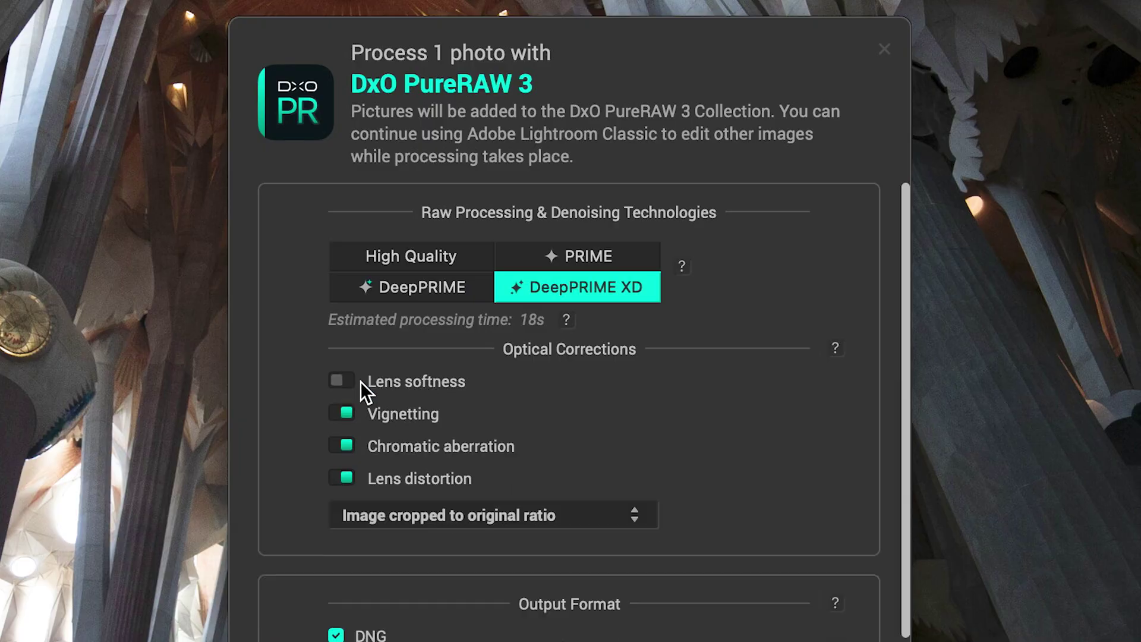